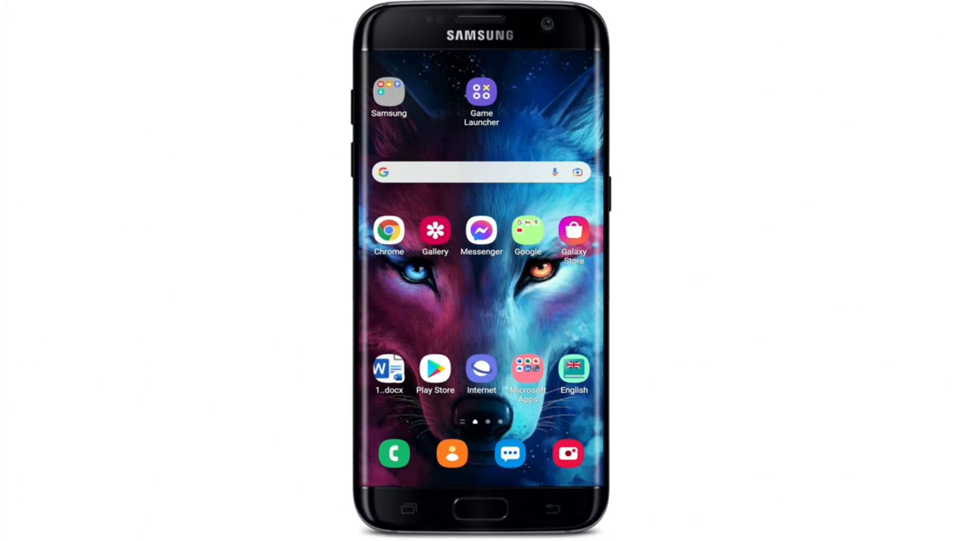
Open the Google Play Store and search for 'rarible' using the earlier suggestion.
{"action": "left_click", "coordinate": [435, 369]}
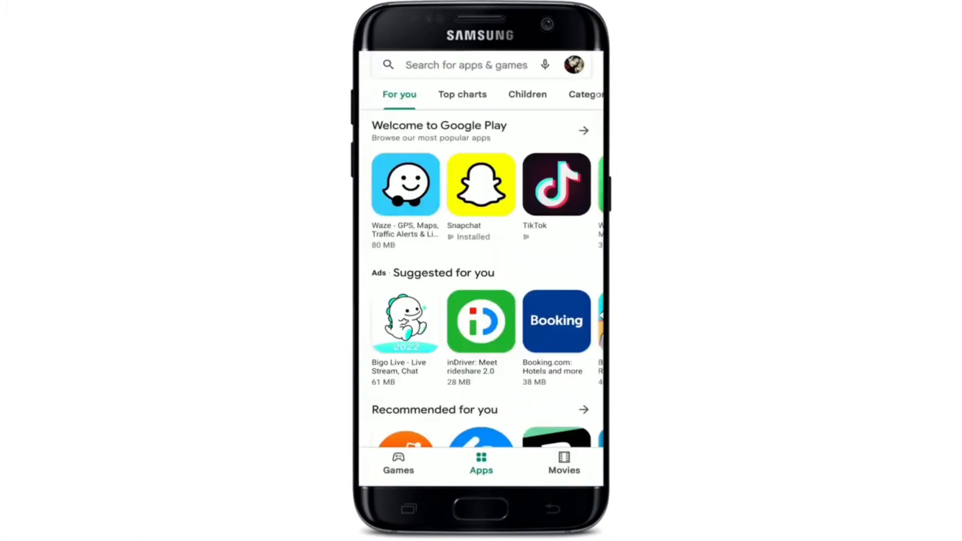
{"action": "left_click", "coordinate": [466, 64]}
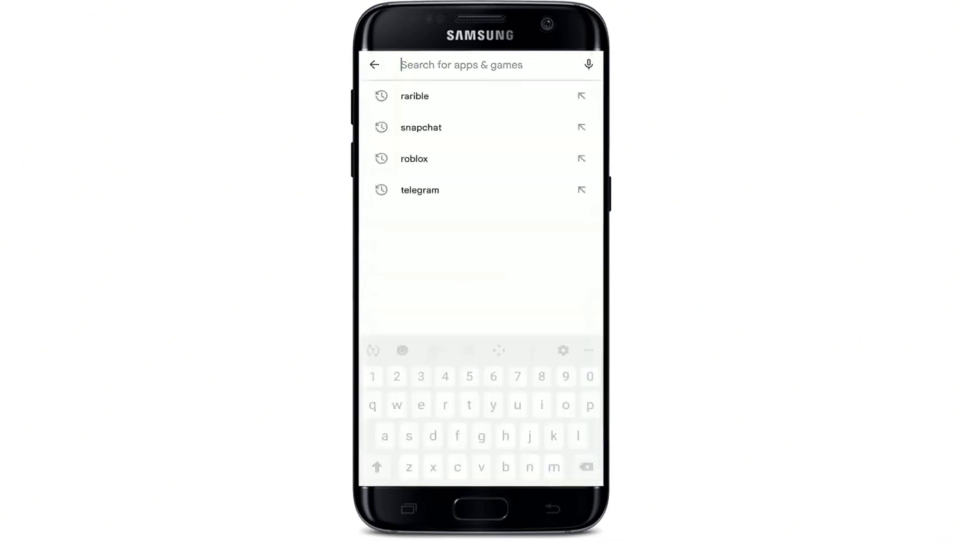
{"action": "left_click", "coordinate": [581, 96]}
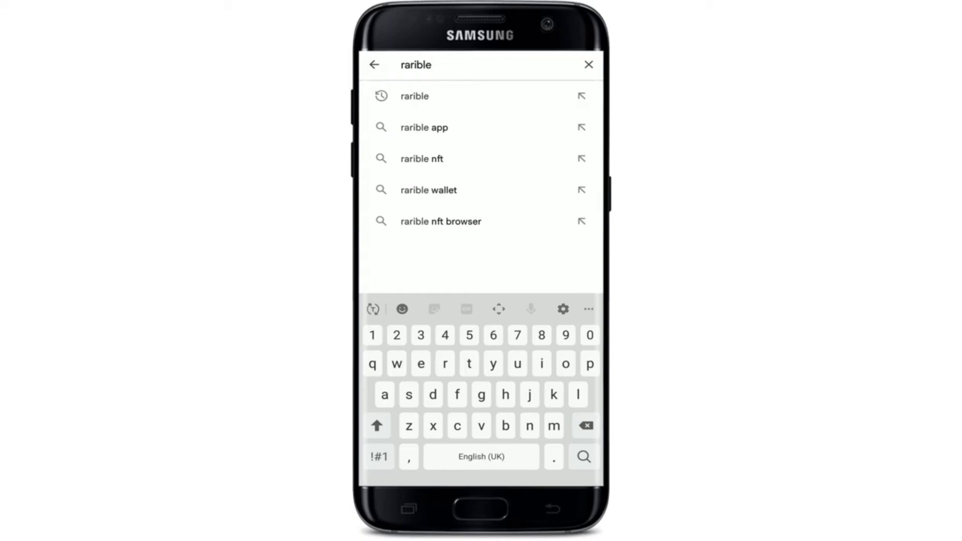
{"action": "left_click", "coordinate": [584, 456]}
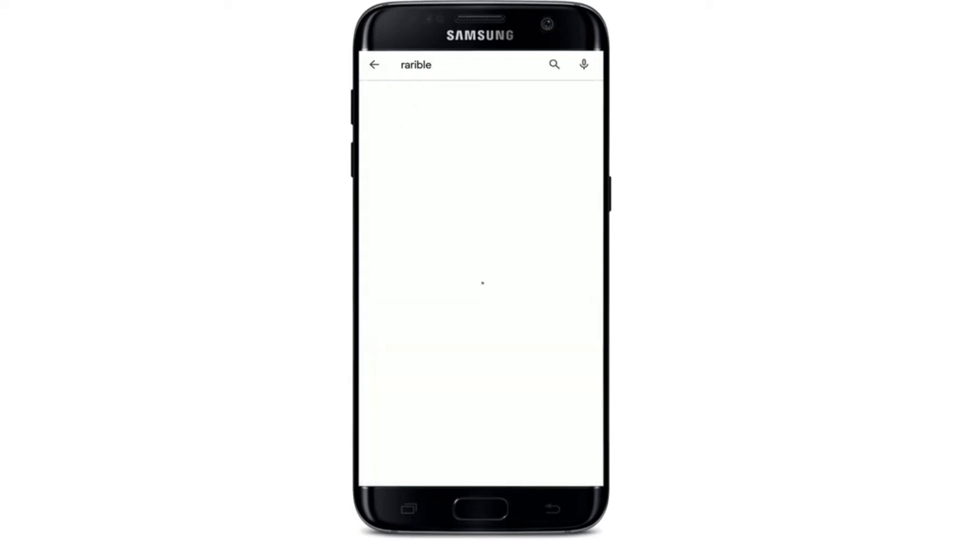
Install the Rarible: NFT App from its Play Store page and launch it.
{"action": "left_click", "coordinate": [451, 255]}
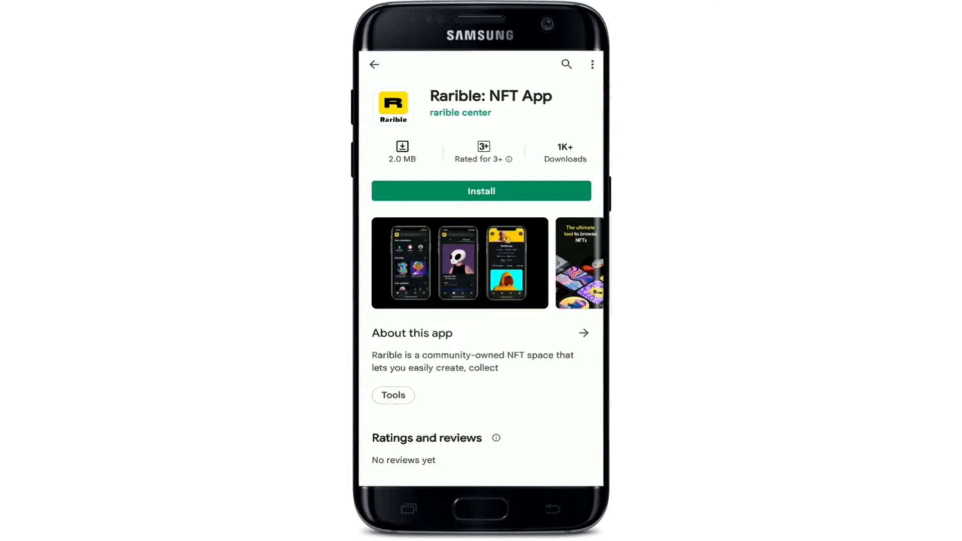
{"action": "left_click", "coordinate": [481, 191]}
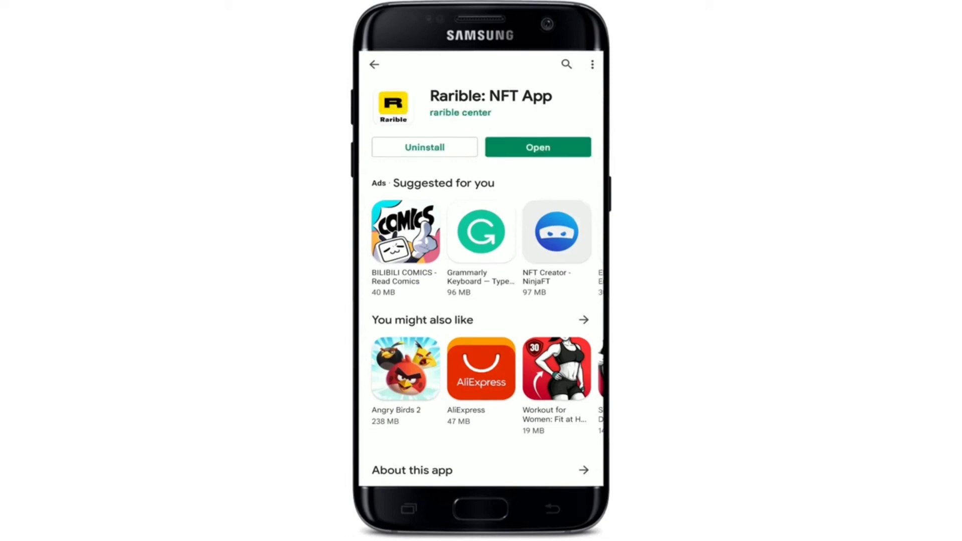
{"action": "left_click", "coordinate": [538, 148]}
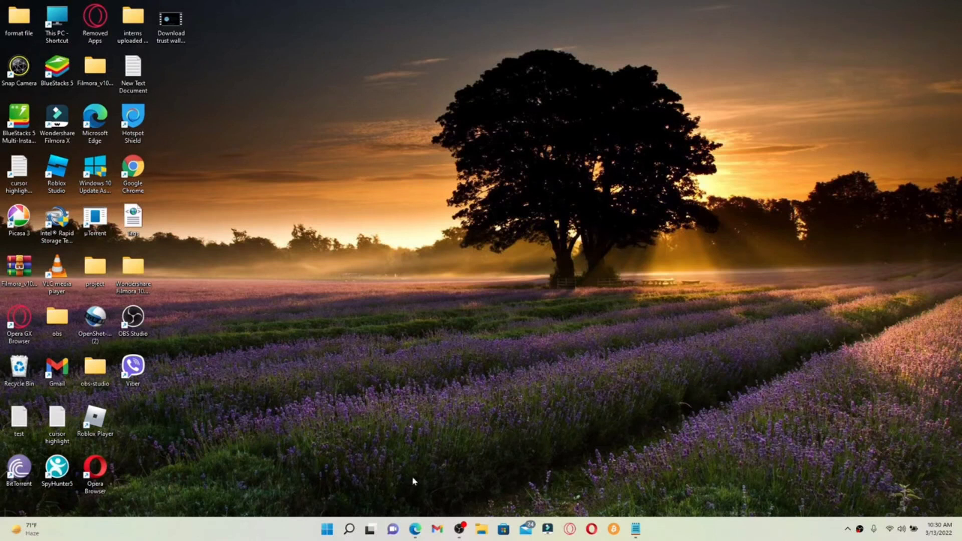
Go to rarible.com in the browser and start creating a new NFT.
{"action": "left_click", "coordinate": [415, 529]}
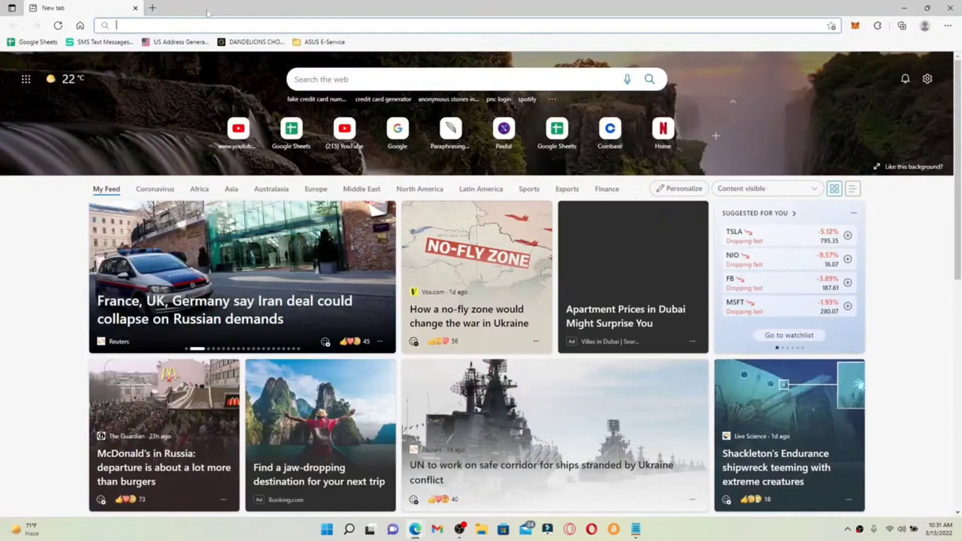
{"action": "type", "text": "rar"}
{"action": "key", "text": "Return"}
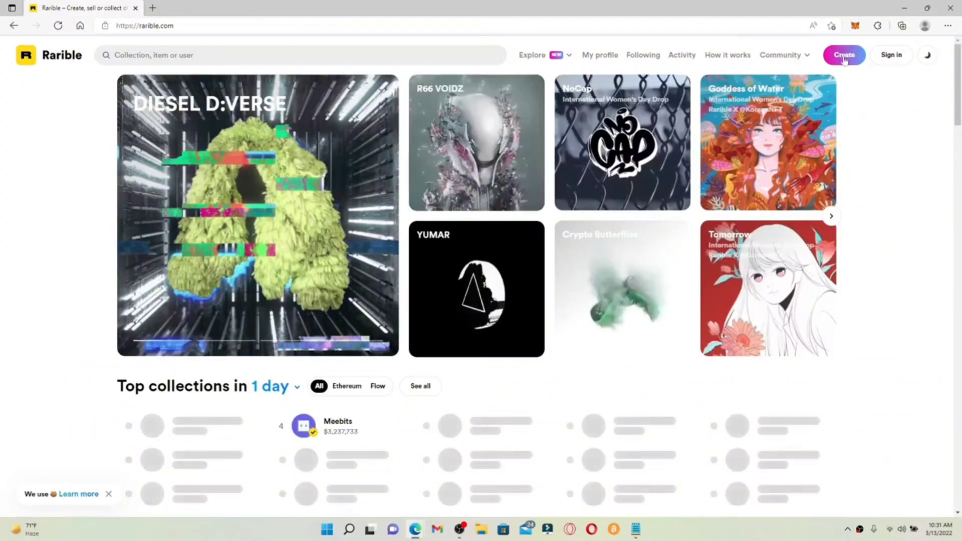
{"action": "left_click", "coordinate": [845, 53]}
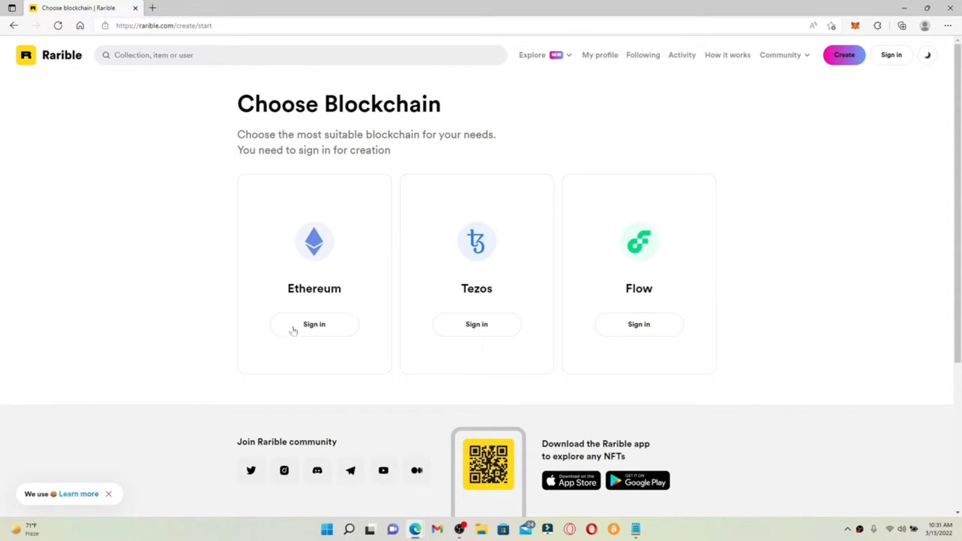
Unlock MetaMask, connect Account 1 for Ethereum, and tick both Terms of Service checkboxes.
{"action": "left_click", "coordinate": [320, 329]}
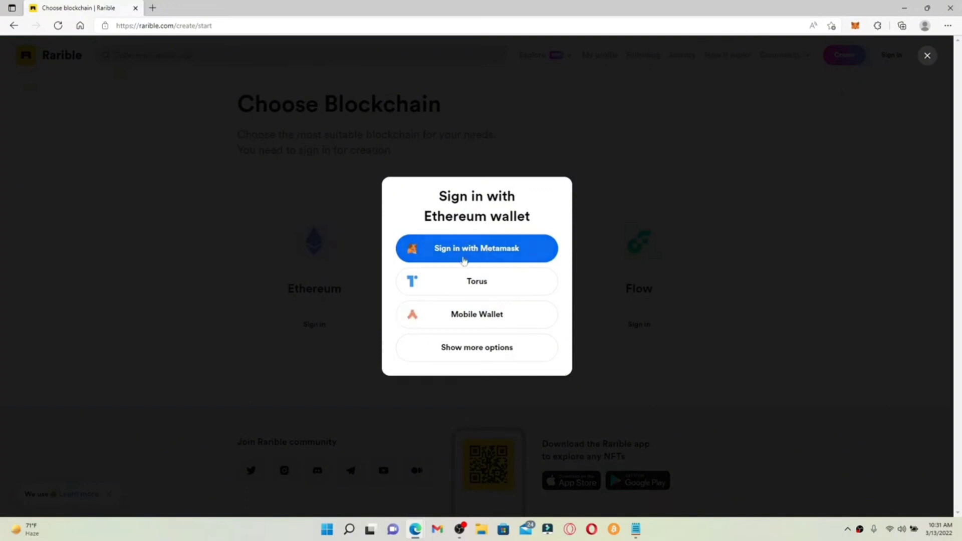
{"action": "left_click", "coordinate": [490, 249]}
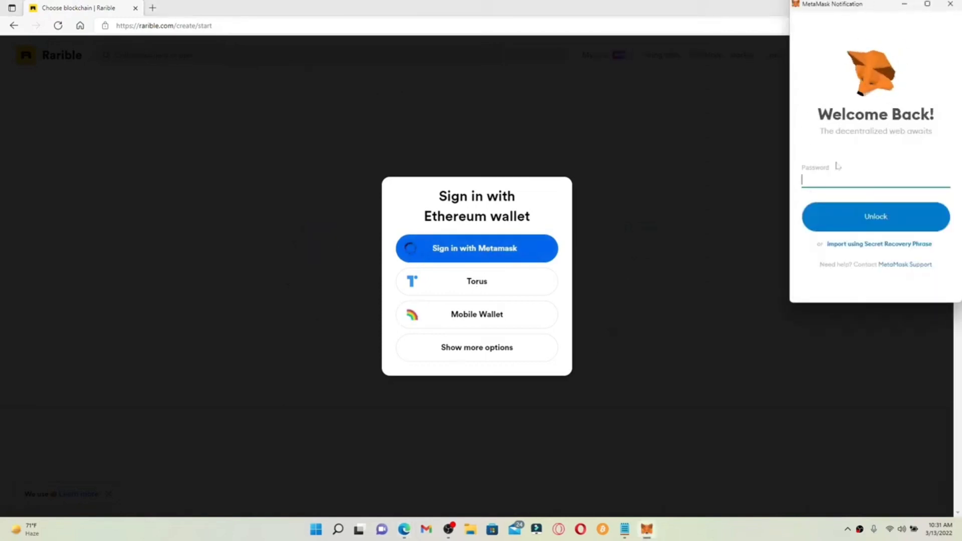
{"action": "type", "text": "************"}
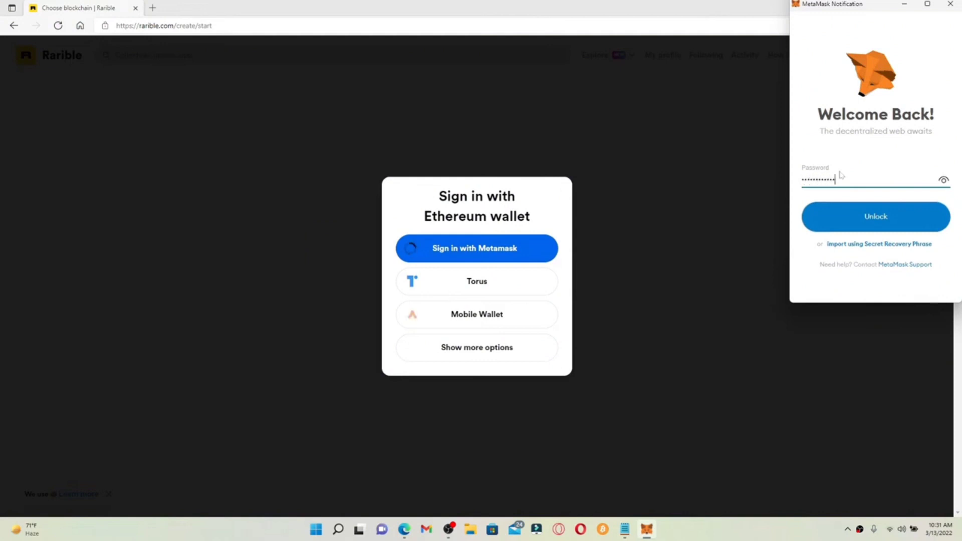
{"action": "key", "text": "Return"}
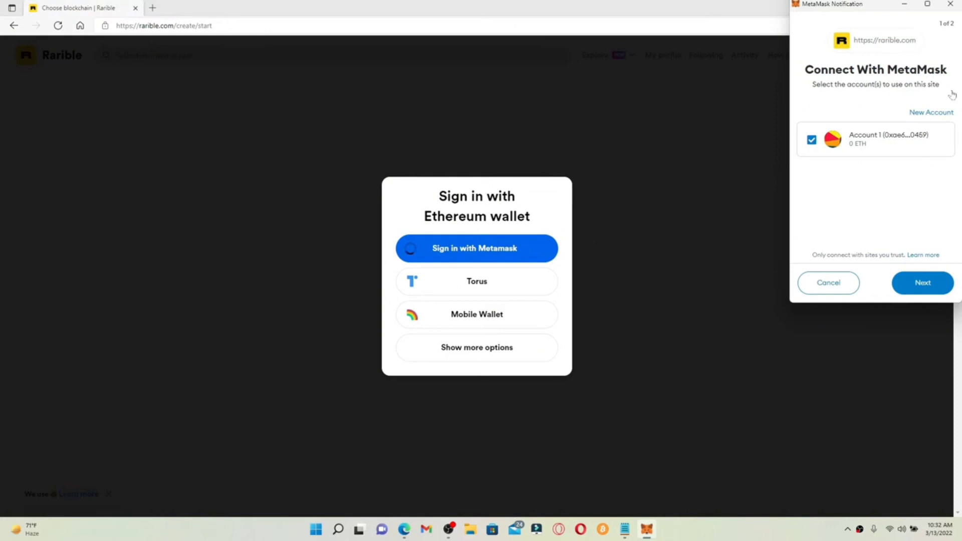
{"action": "left_click", "coordinate": [925, 285]}
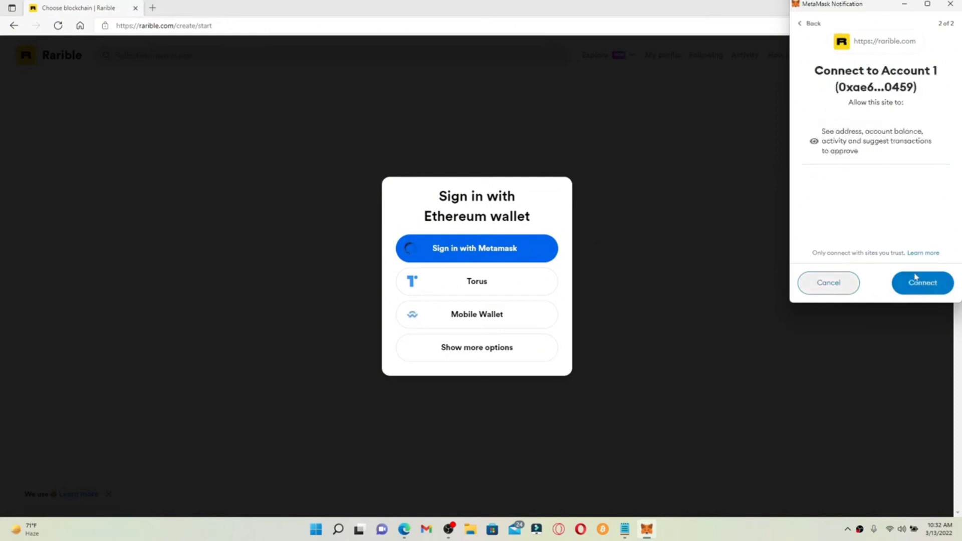
{"action": "left_click", "coordinate": [924, 285]}
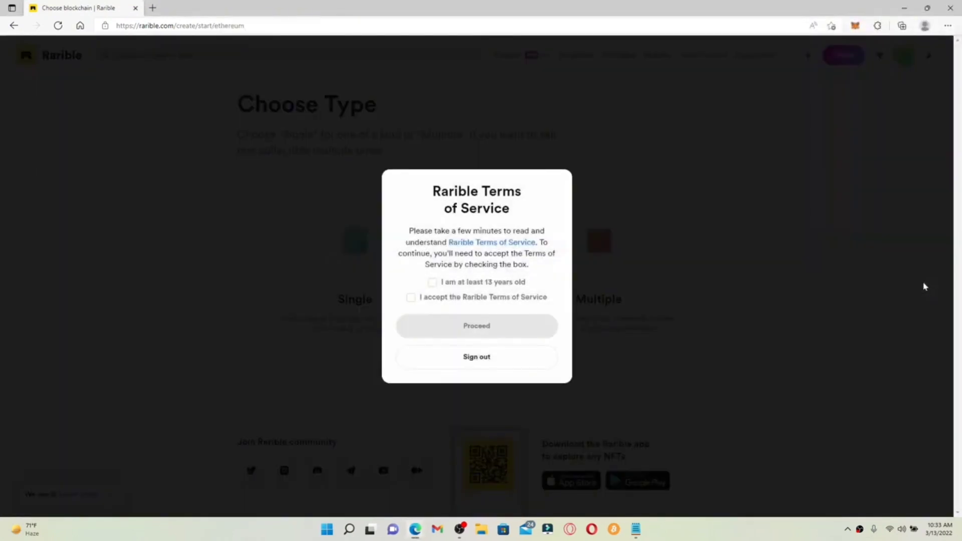
{"action": "left_click", "coordinate": [432, 282]}
{"action": "left_click", "coordinate": [411, 297]}
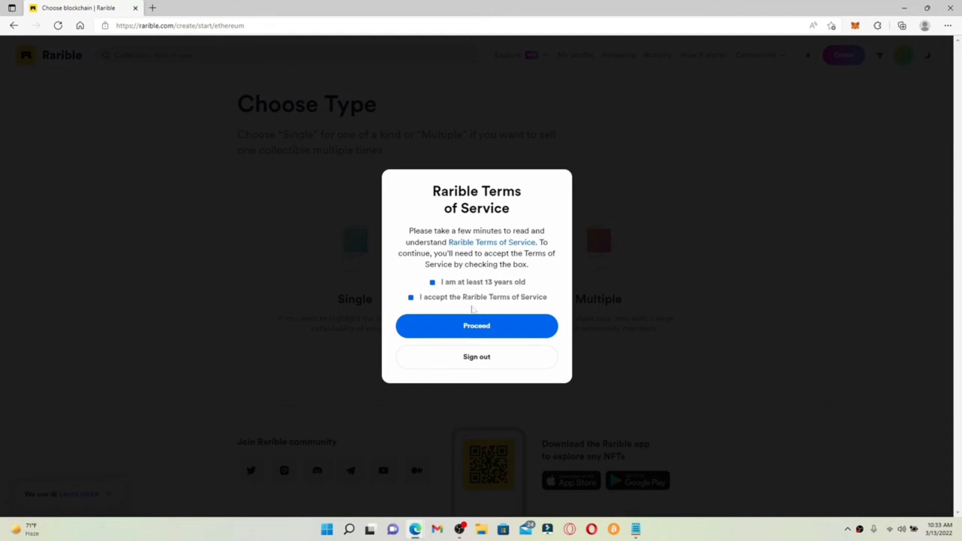
Proceed past the Terms of Service and choose to create a Single item.
{"action": "left_click", "coordinate": [477, 326]}
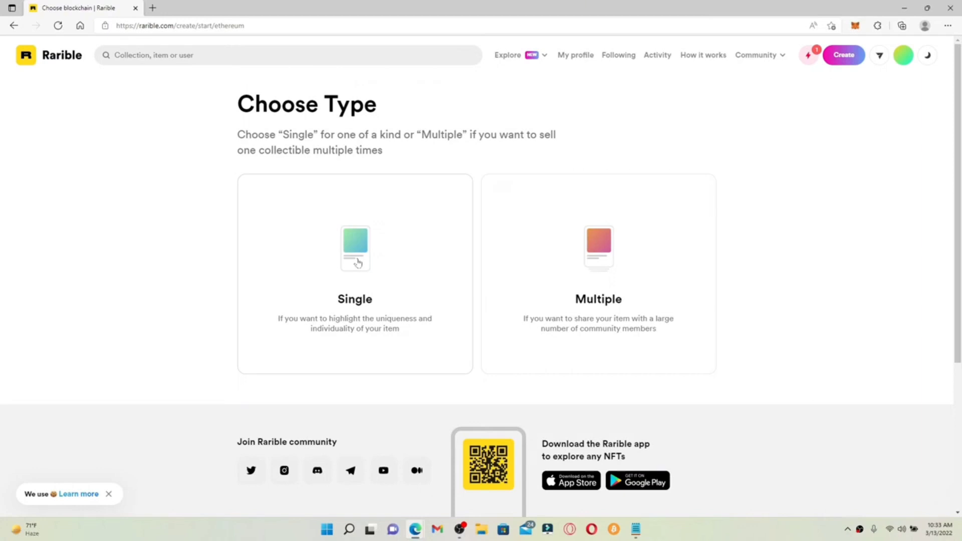
{"action": "left_click", "coordinate": [357, 262]}
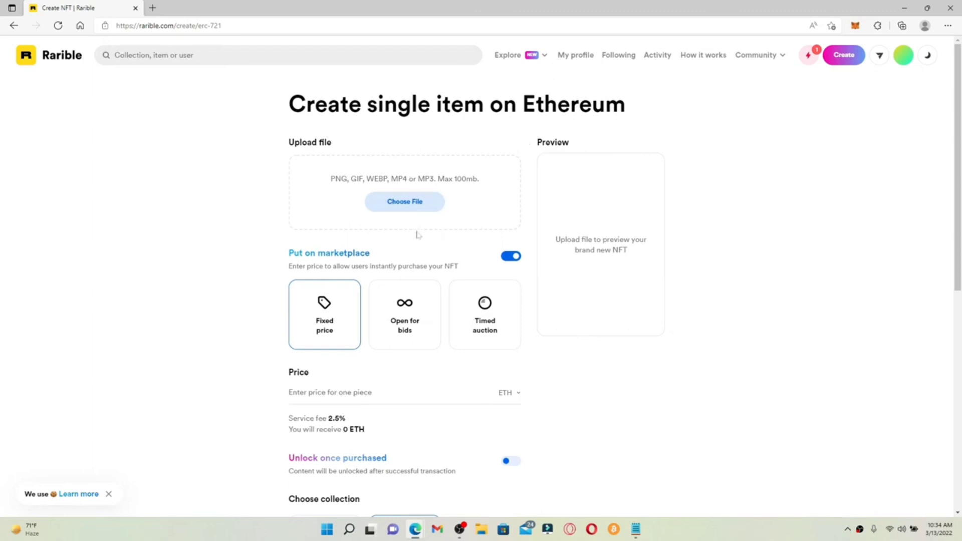
Upload the image and create 'redeemable gift' at 120 ETH with 10% royalties.
{"action": "left_click", "coordinate": [408, 203]}
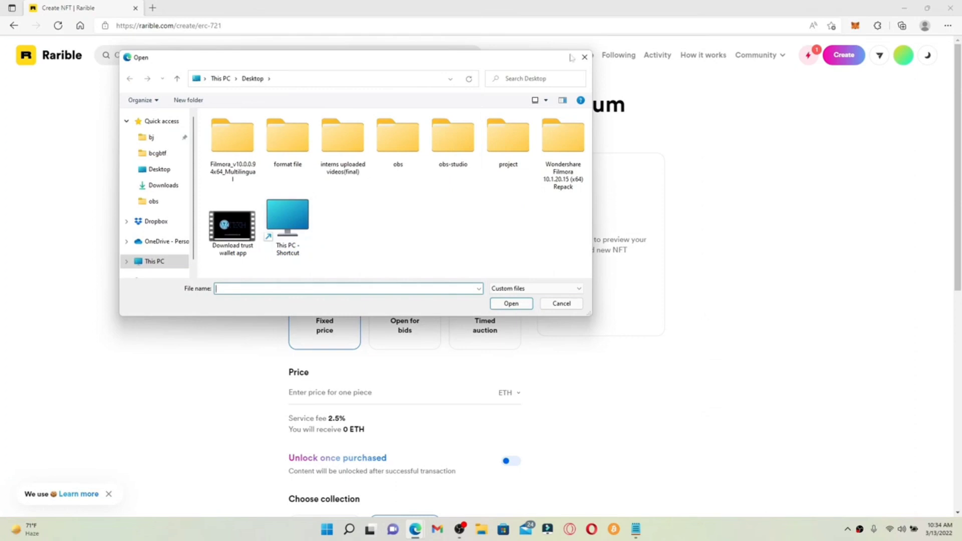
{"action": "left_click", "coordinate": [584, 56]}
{"action": "left_click", "coordinate": [420, 202]}
{"action": "left_click", "coordinate": [576, 56]}
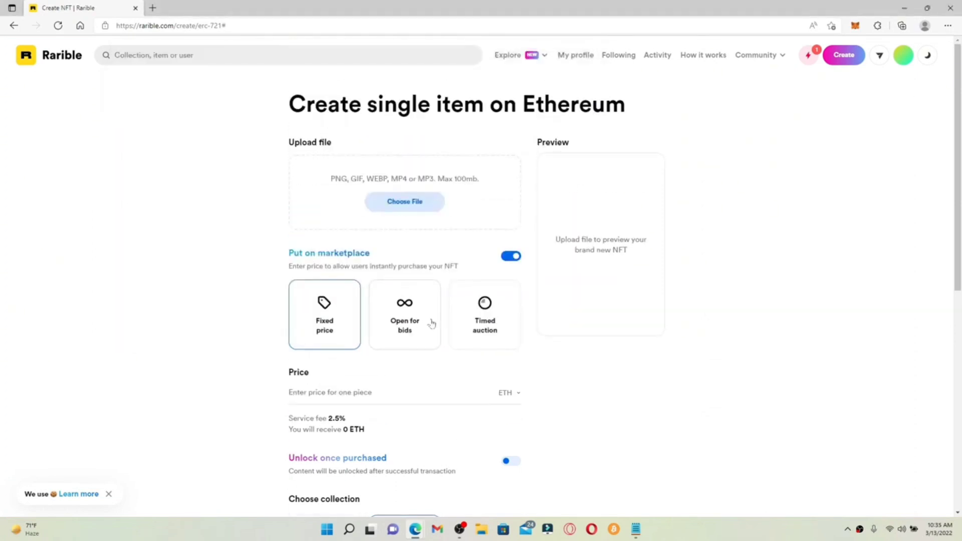
{"action": "scroll", "coordinate": [430, 326], "scroll_direction": "down", "scroll_amount": 2}
{"action": "scroll", "coordinate": [456, 258], "scroll_direction": "down", "scroll_amount": 7}
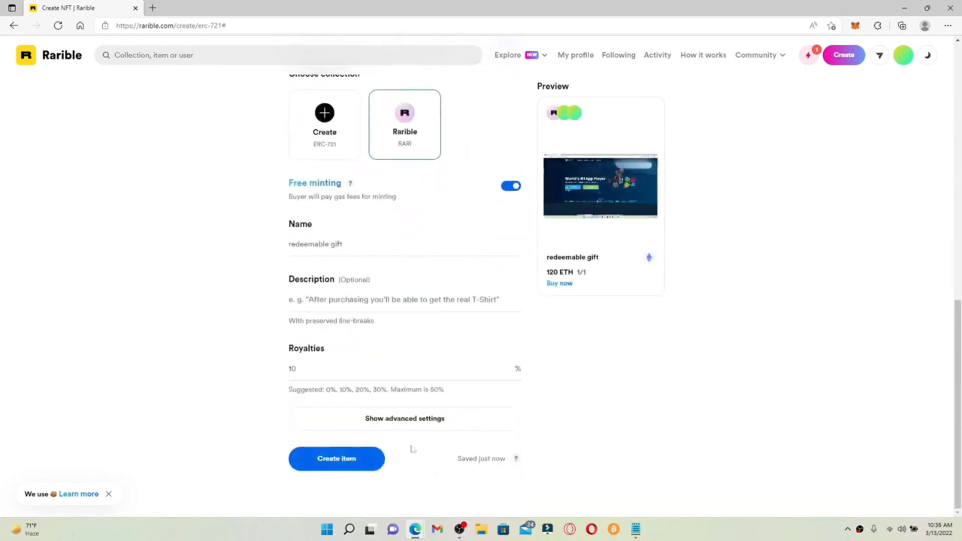
{"action": "left_click", "coordinate": [344, 460]}
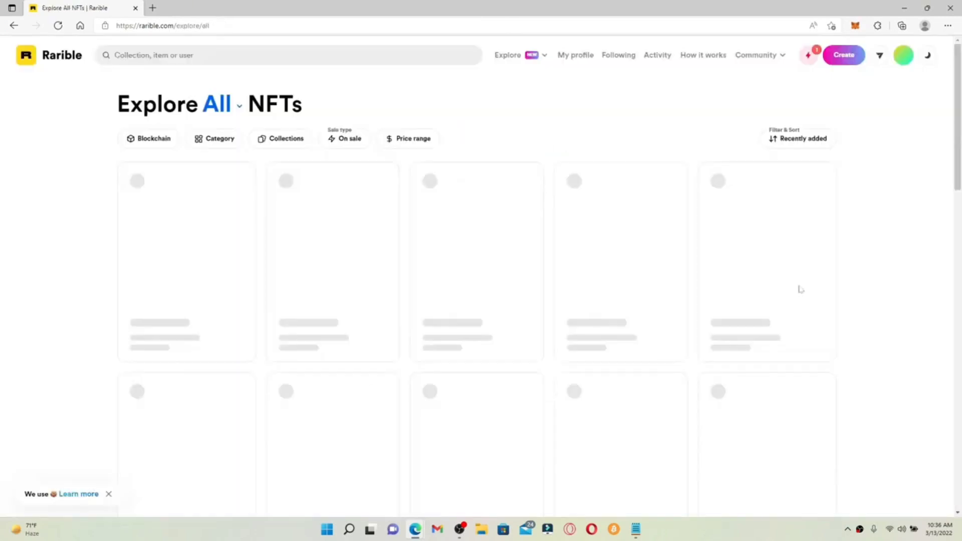
Minimize and restore Edge, then load rarible.com from the address bar.
{"action": "left_click", "coordinate": [905, 8]}
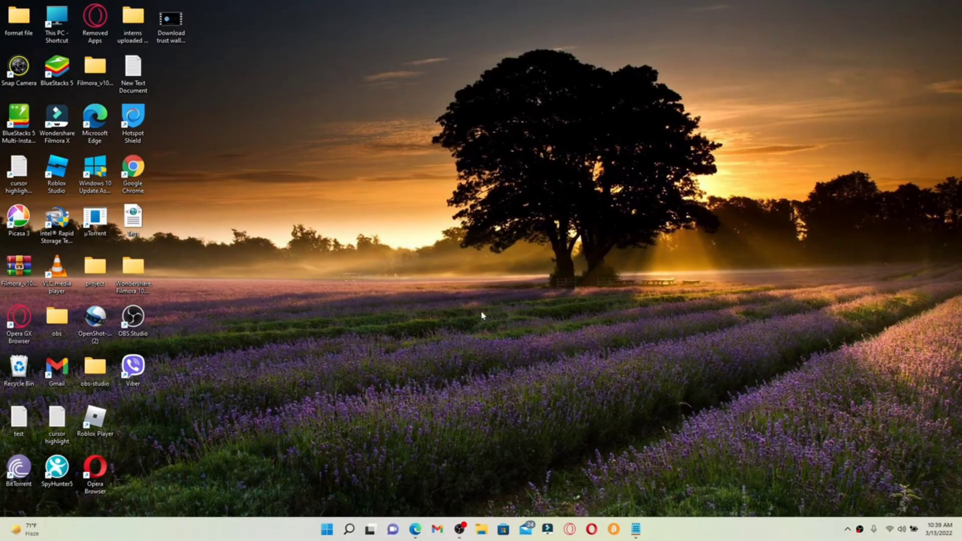
{"action": "left_click", "coordinate": [415, 529]}
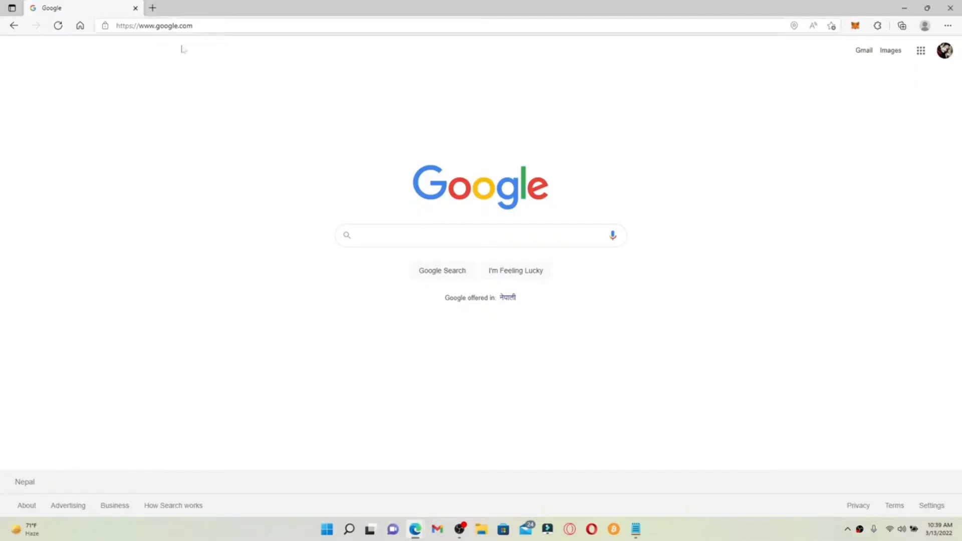
{"action": "left_click", "coordinate": [215, 24]}
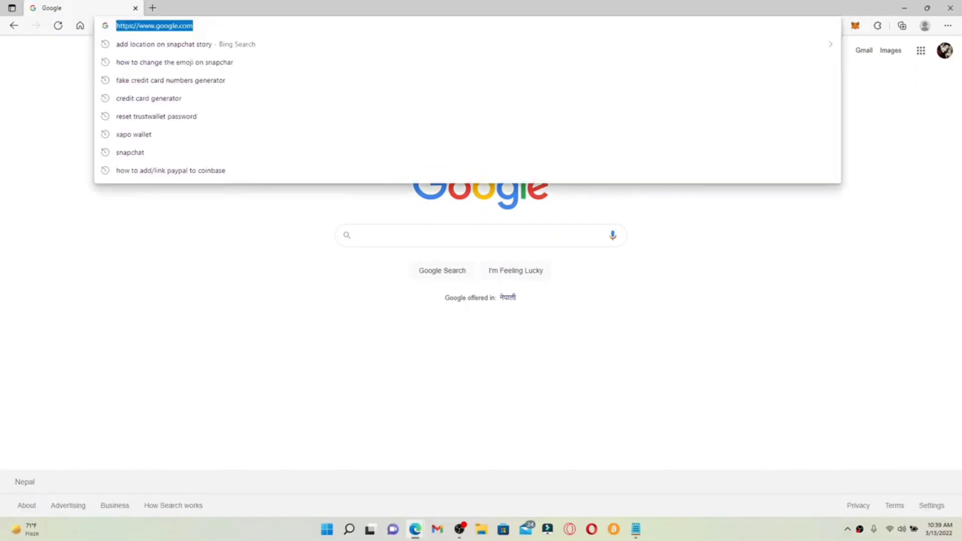
{"action": "type", "text": "rar"}
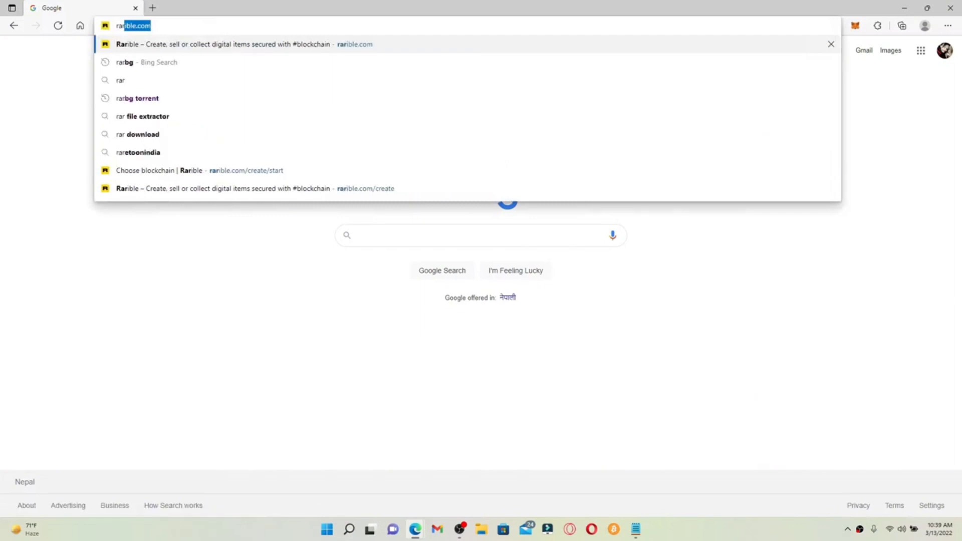
{"action": "key", "text": "Return"}
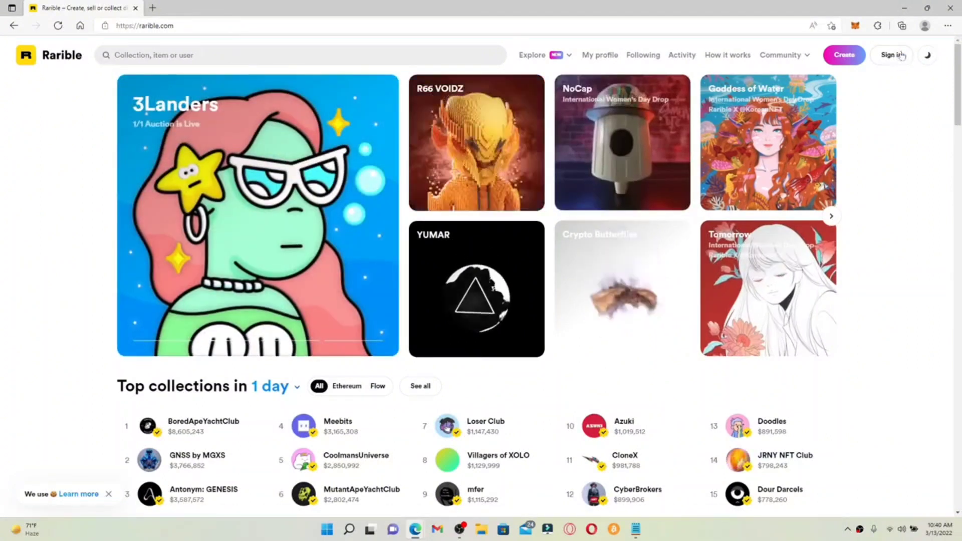
Sign in to Rarible with MetaMask, approving the account connection in the popup.
{"action": "left_click", "coordinate": [893, 55]}
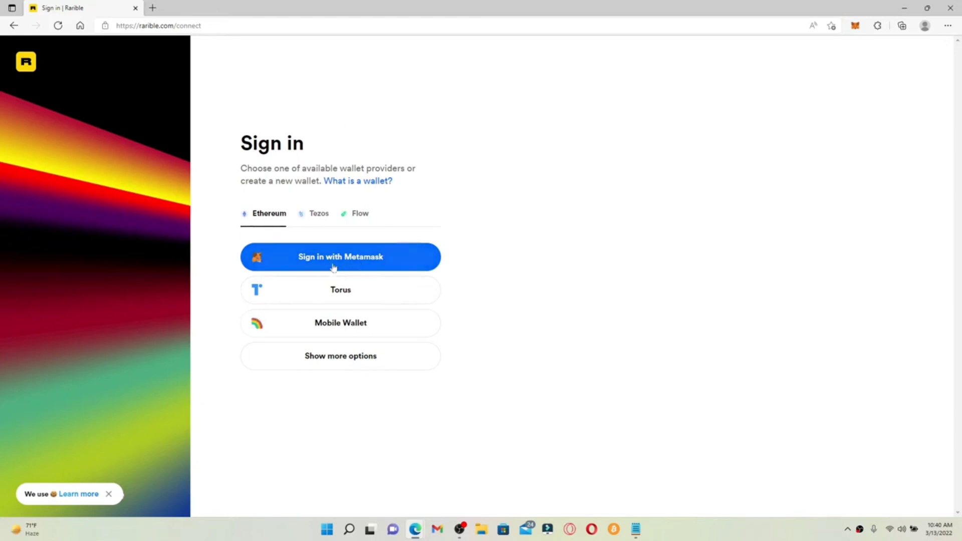
{"action": "left_click", "coordinate": [350, 265]}
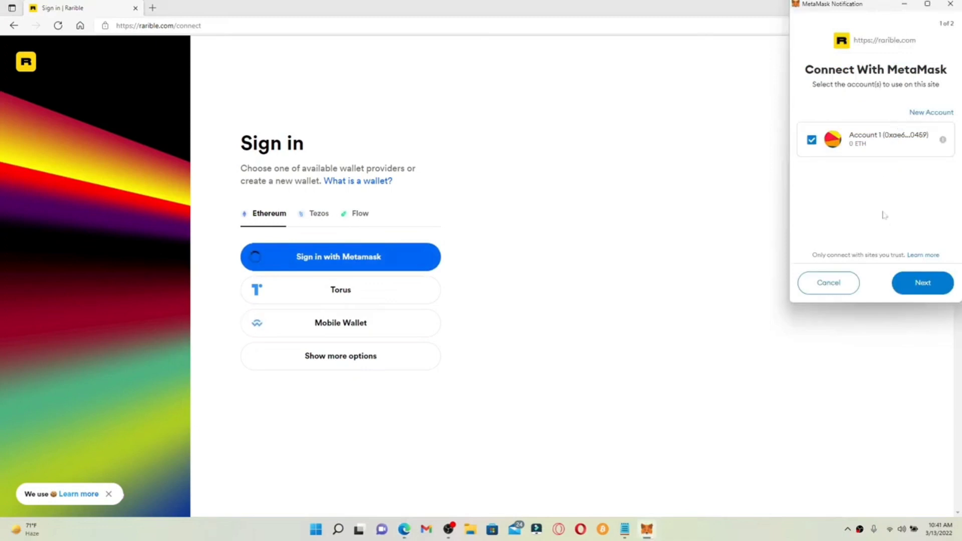
{"action": "left_click", "coordinate": [932, 289]}
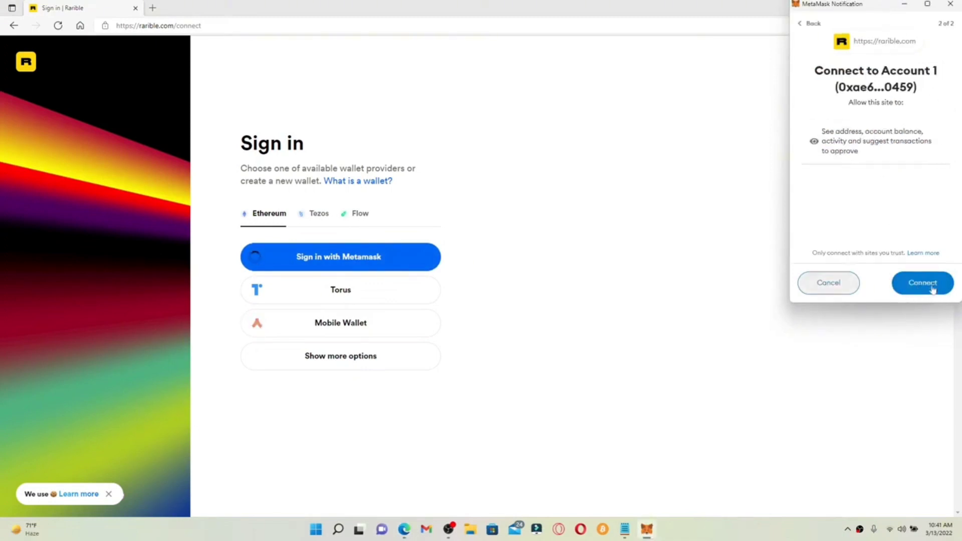
{"action": "left_click", "coordinate": [927, 282]}
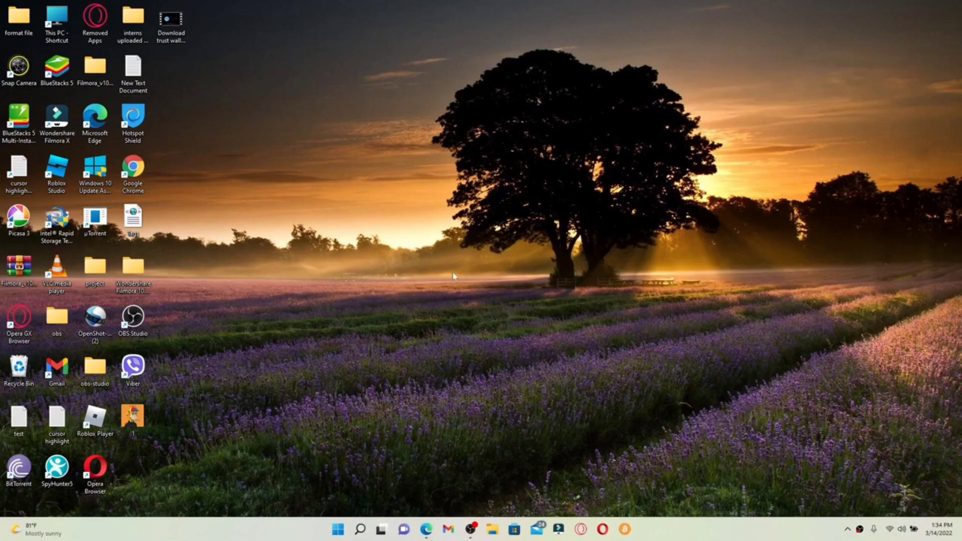
Return to Rarible in Edge and start creating an NFT on Ethereum.
{"action": "left_click", "coordinate": [426, 529]}
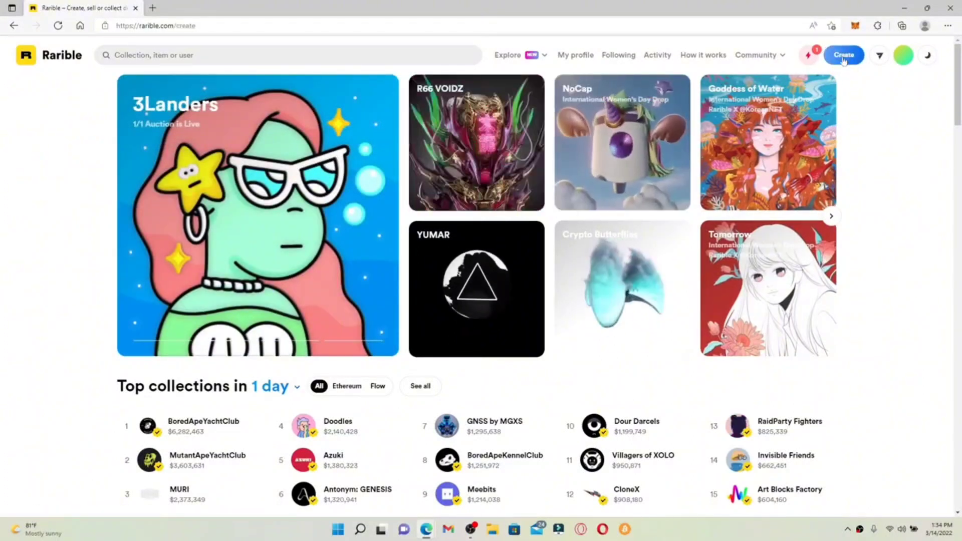
{"action": "left_click", "coordinate": [840, 58]}
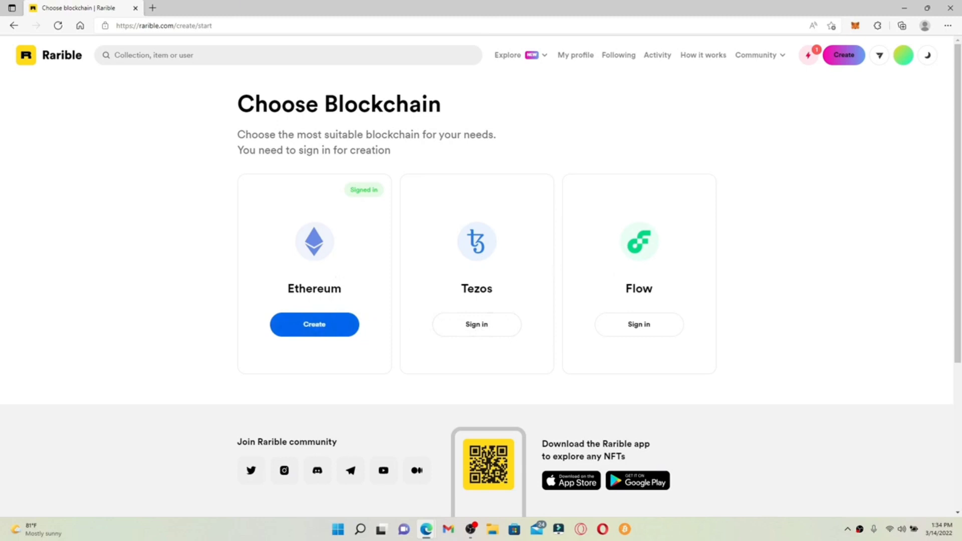
{"action": "left_click", "coordinate": [314, 335]}
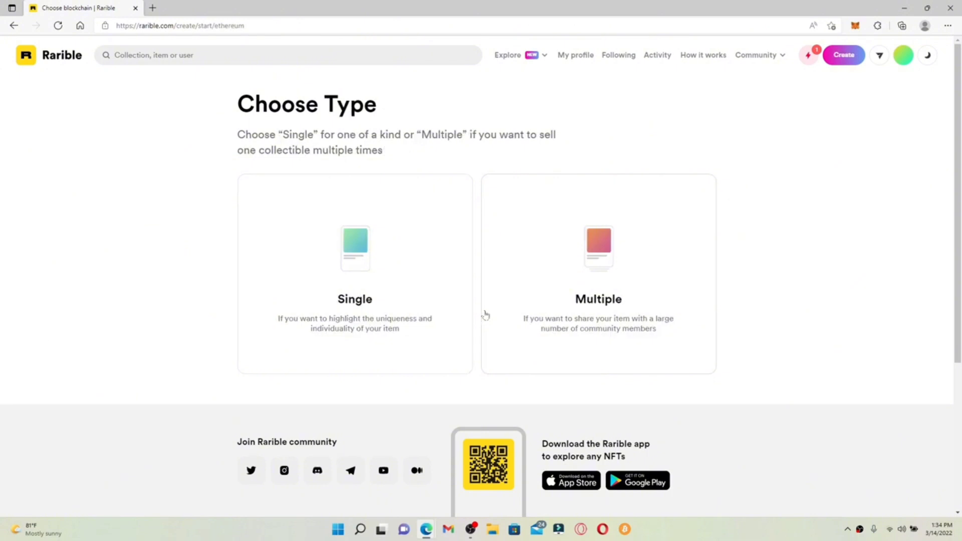
Choose Single, upload the orange ape image, and toggle Put on marketplace.
{"action": "left_click", "coordinate": [354, 291]}
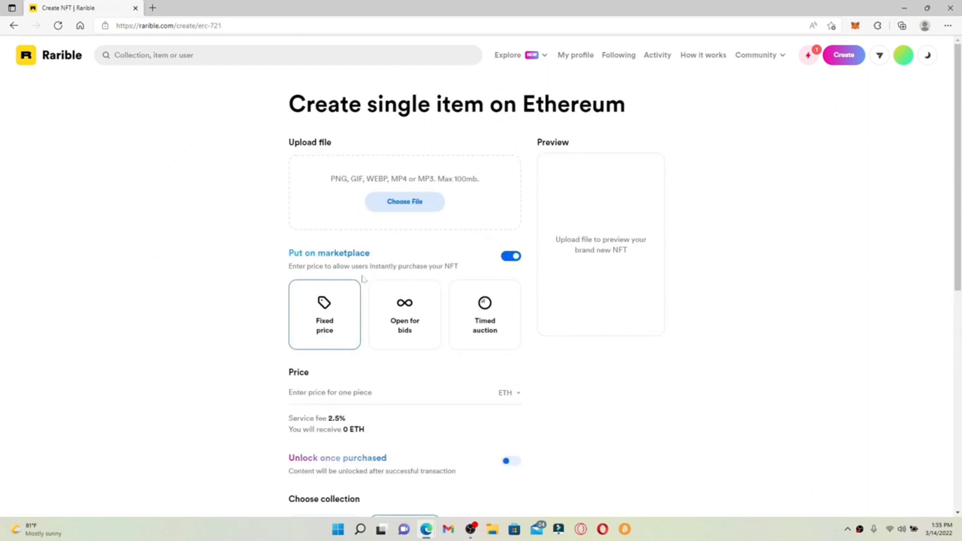
{"action": "left_click", "coordinate": [407, 207]}
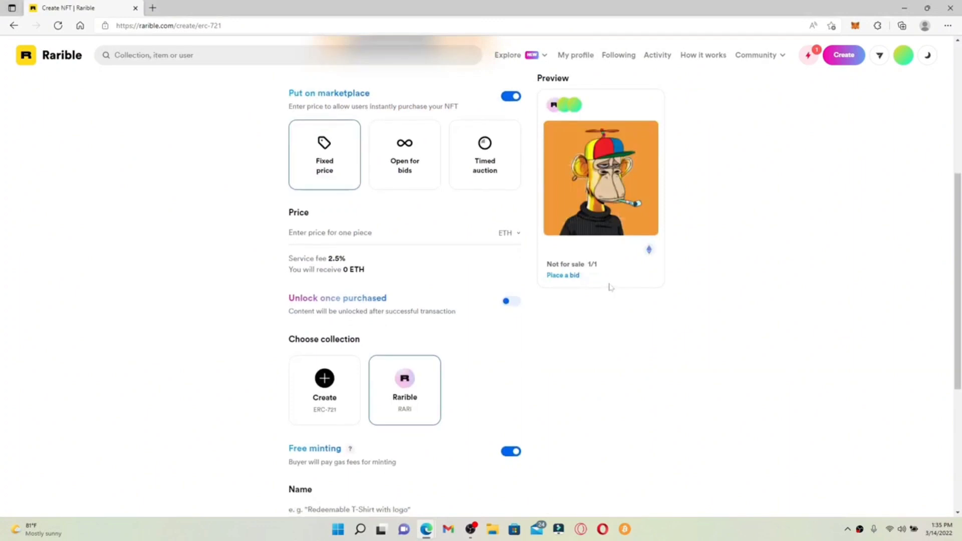
{"action": "scroll", "coordinate": [608, 285], "scroll_direction": "up", "scroll_amount": 2}
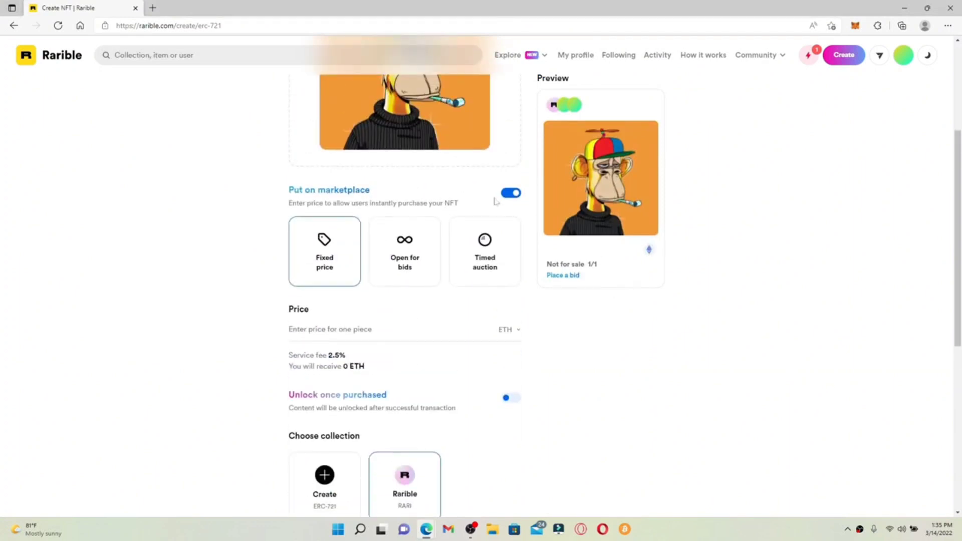
{"action": "left_click", "coordinate": [514, 195]}
Set the ape NFT's fixed sale price to 5 ETH.
{"action": "scroll", "coordinate": [484, 257], "scroll_direction": "down", "scroll_amount": 2}
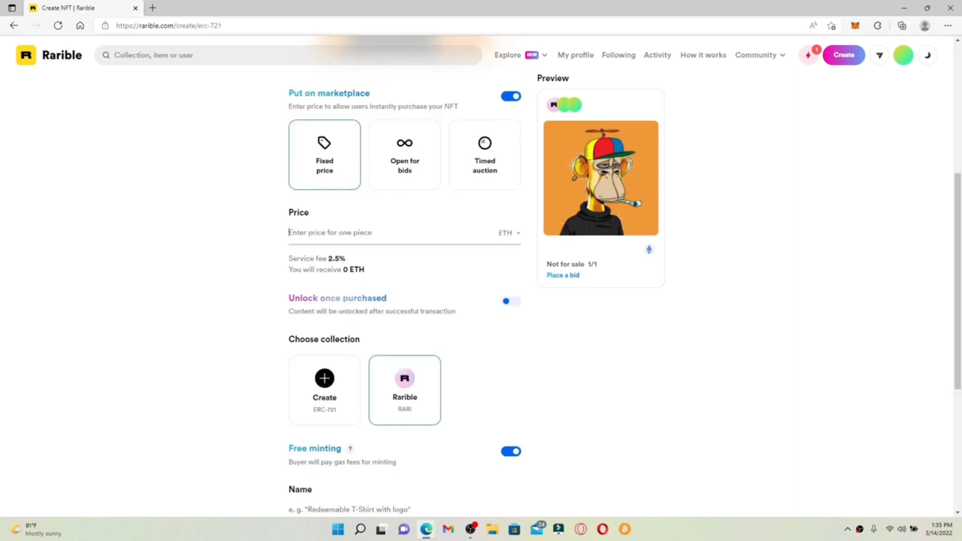
{"action": "type", "text": "1"}
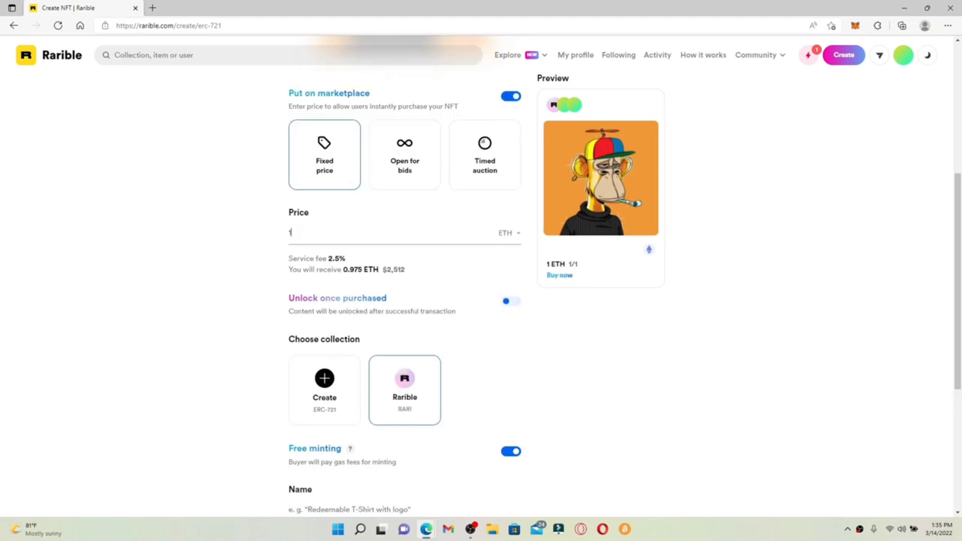
{"action": "key", "text": "BackSpace"}
{"action": "type", "text": "5"}
{"action": "scroll", "coordinate": [388, 162], "scroll_direction": "down", "scroll_amount": 4}
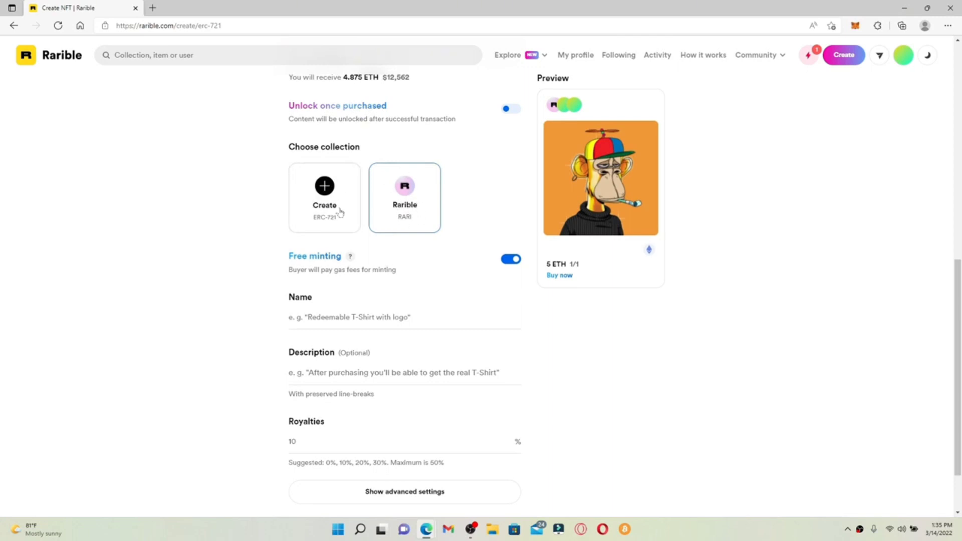
Name the item 'roopas cap' in the create-item form.
{"action": "scroll", "coordinate": [311, 190], "scroll_direction": "down", "scroll_amount": 2}
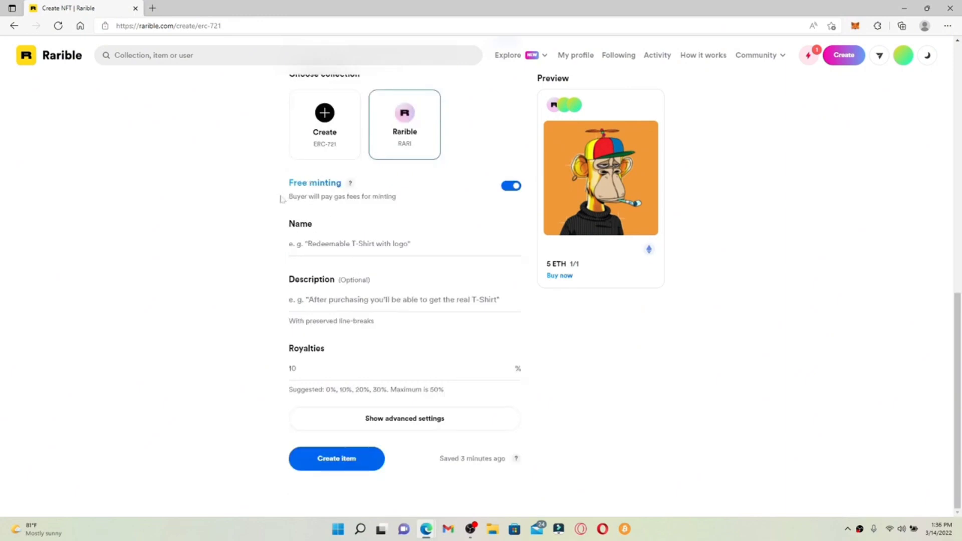
{"action": "left_click", "coordinate": [509, 187]}
{"action": "left_click", "coordinate": [330, 243]}
{"action": "type", "text": "roopas cap"}
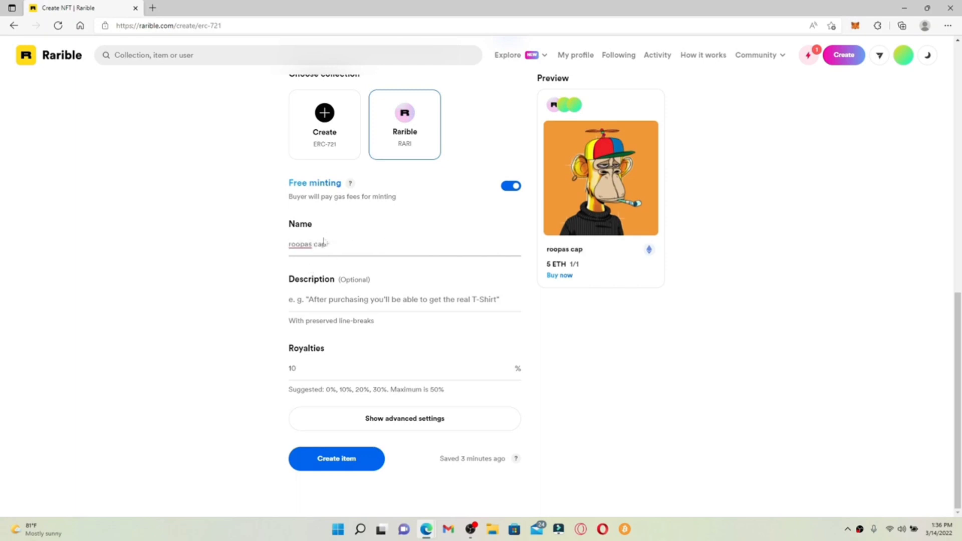
{"action": "left_click", "coordinate": [470, 298]}
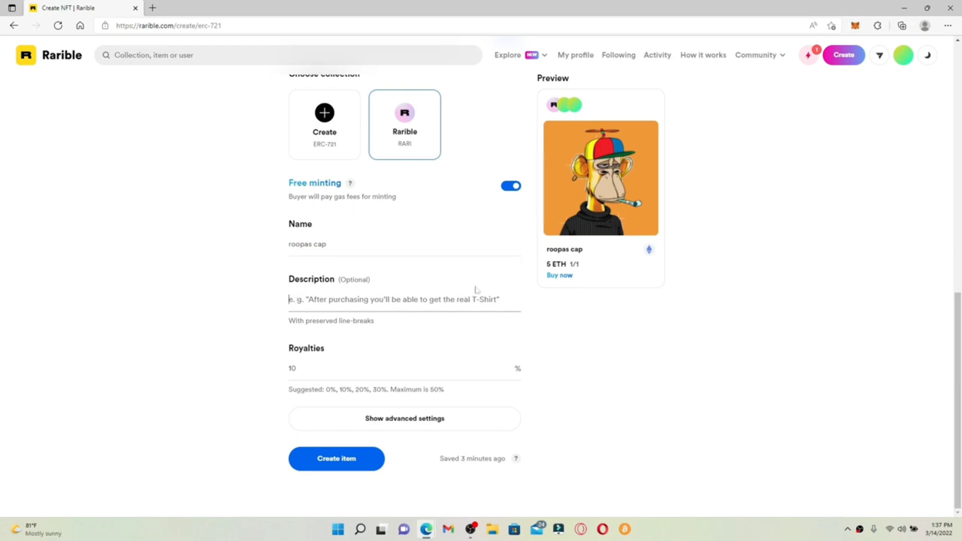
Create the roopas cap item, starting its upload, mint and sale listing.
{"action": "left_click", "coordinate": [351, 459]}
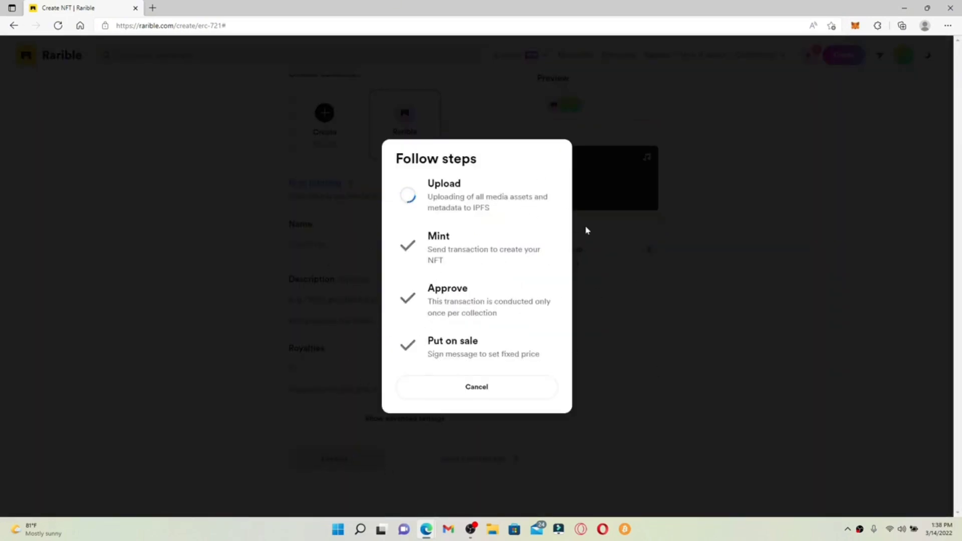
{"action": "scroll", "coordinate": [601, 336], "scroll_direction": "up", "scroll_amount": 5}
{"action": "scroll", "coordinate": [602, 333], "scroll_direction": "up", "scroll_amount": 4}
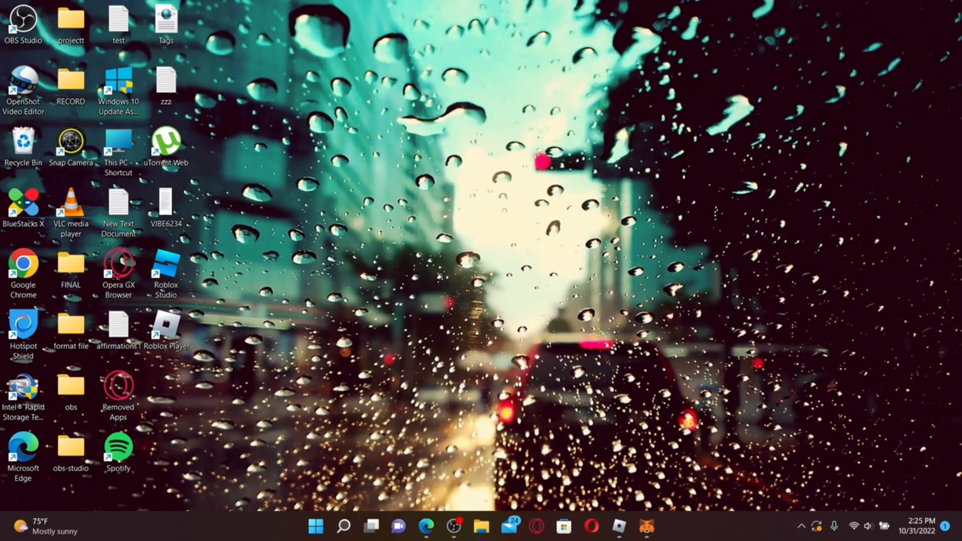
Launch Edge and load rarible.com.
{"action": "left_click", "coordinate": [426, 527]}
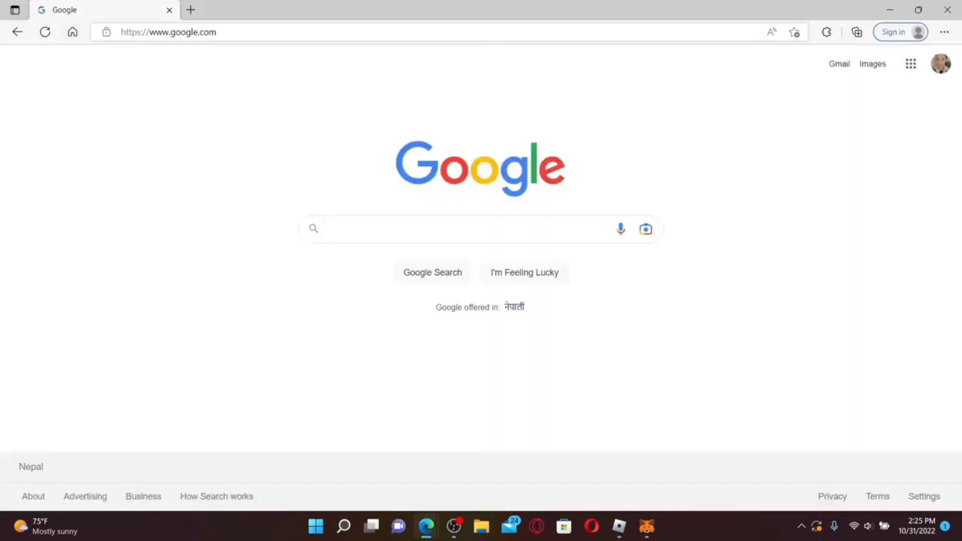
{"action": "key", "text": "ctrl+l"}
{"action": "type", "text": "rarible.com"}
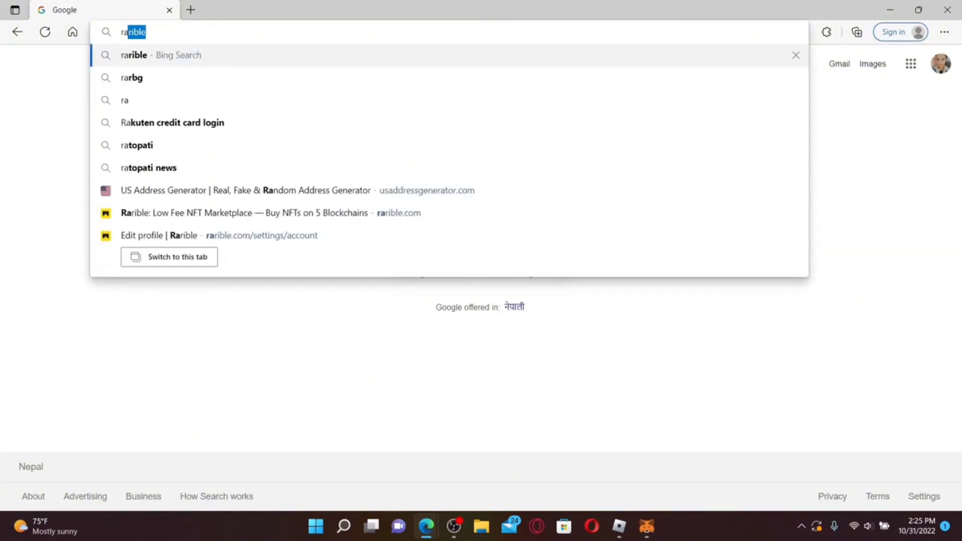
{"action": "key", "text": "Return"}
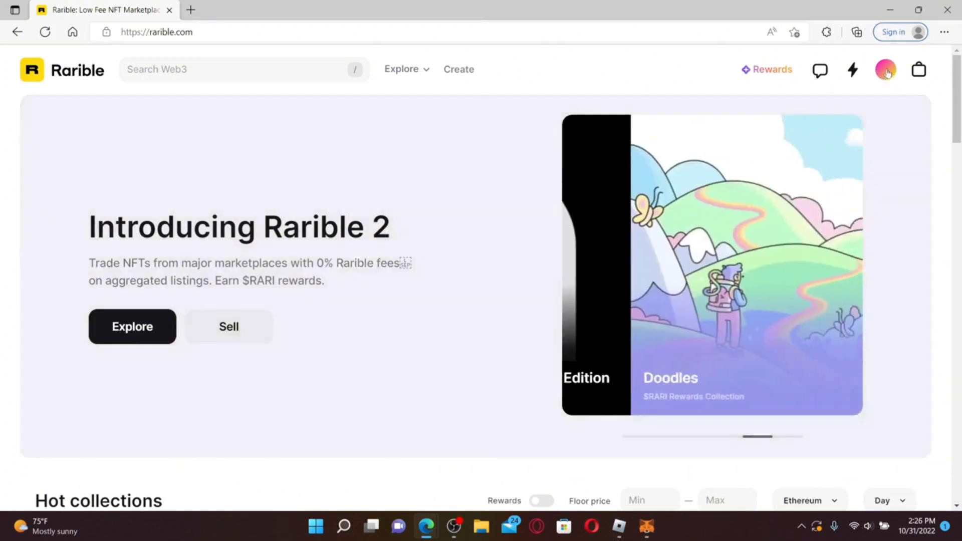
Replace the Display name in profile Settings with the user's full name and save.
{"action": "left_click", "coordinate": [887, 71]}
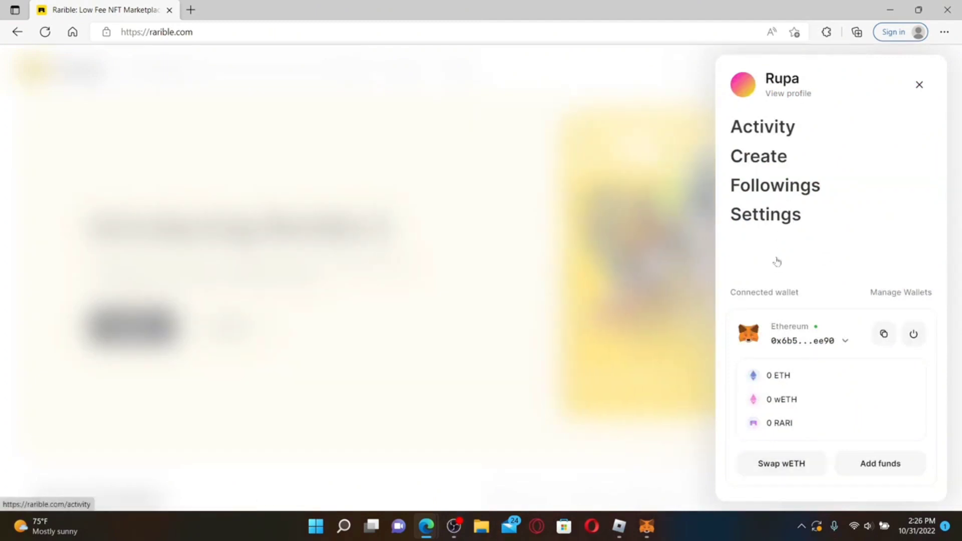
{"action": "left_click", "coordinate": [771, 215]}
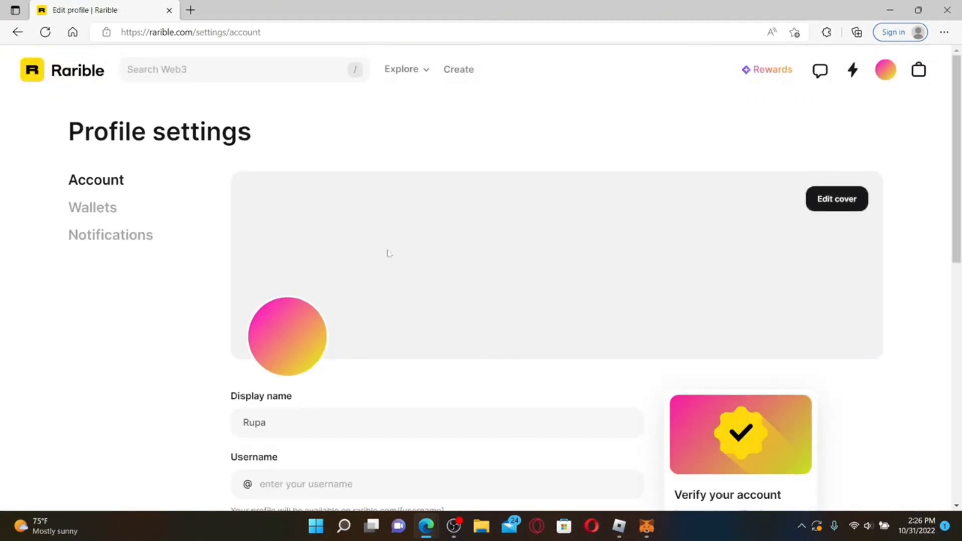
{"action": "scroll", "coordinate": [389, 253], "scroll_direction": "down", "scroll_amount": 3}
{"action": "left_click", "coordinate": [358, 243]}
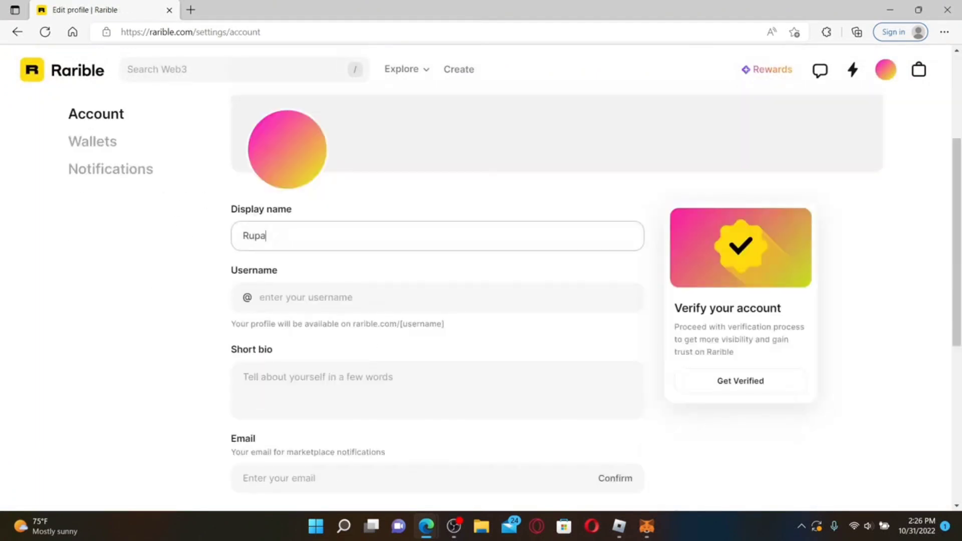
{"action": "key", "text": "BackSpace"}
{"action": "key", "text": "BackSpace"}
{"action": "key", "text": "BackSpace"}
{"action": "key", "text": "BackSpace"}
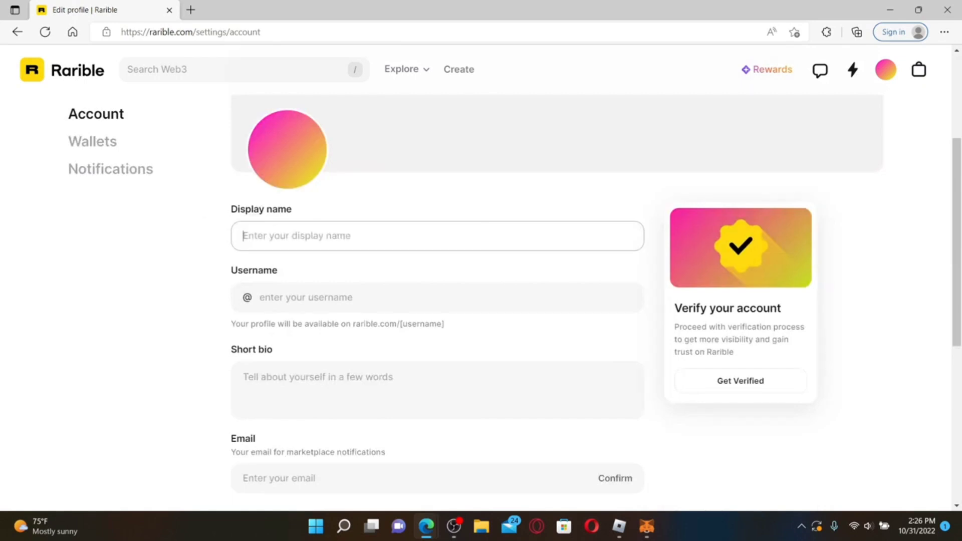
{"action": "type", "text": "Rupa Dulal"}
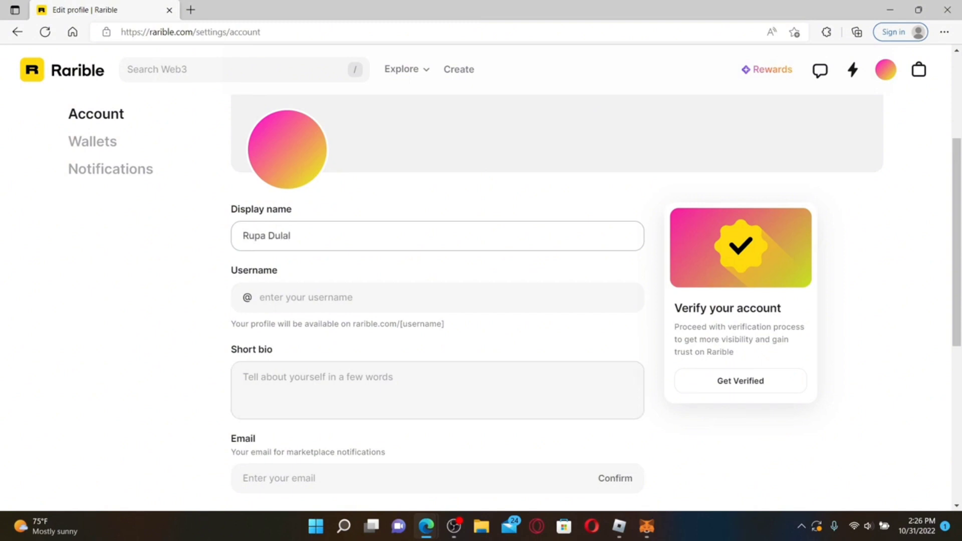
{"action": "scroll", "coordinate": [379, 402], "scroll_direction": "down", "scroll_amount": 5}
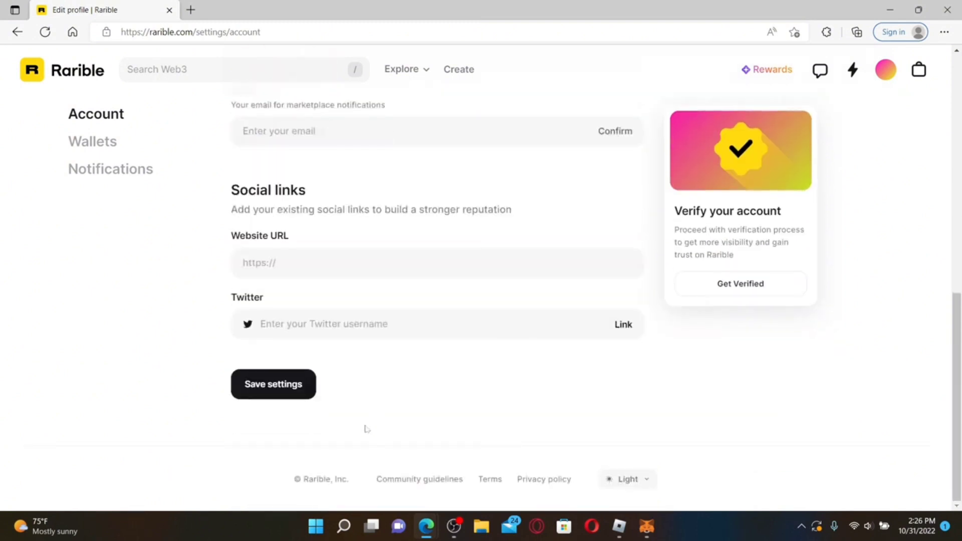
{"action": "left_click", "coordinate": [275, 385]}
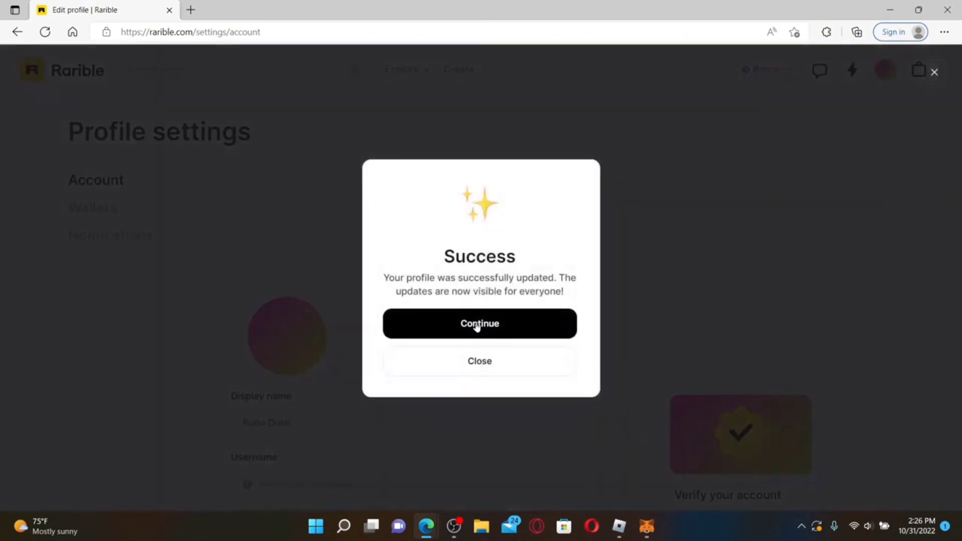
{"action": "left_click", "coordinate": [476, 328]}
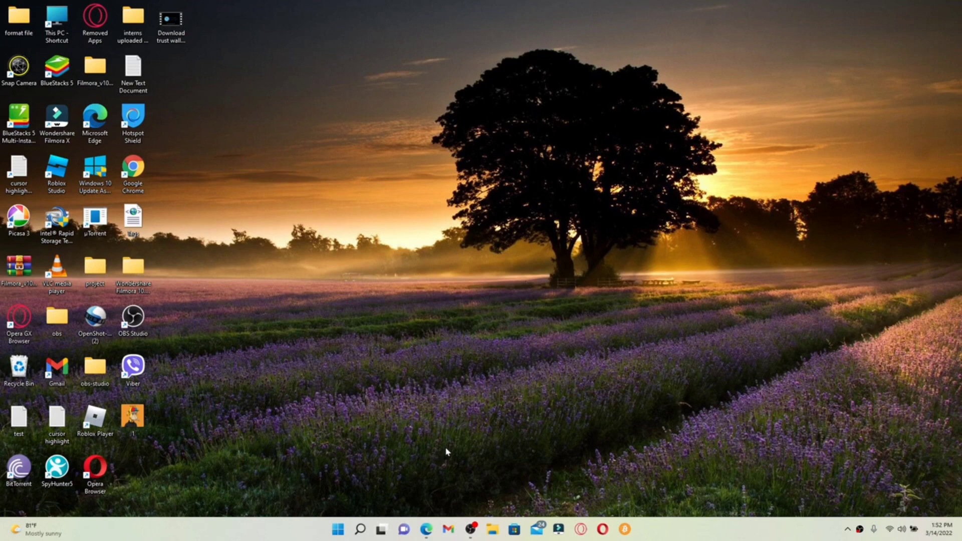
From My profile, open Change price for the redeemable cap NFT listed at 5 ETH.
{"action": "mouse_move", "coordinate": [427, 529]}
{"action": "left_click", "coordinate": [480, 488]}
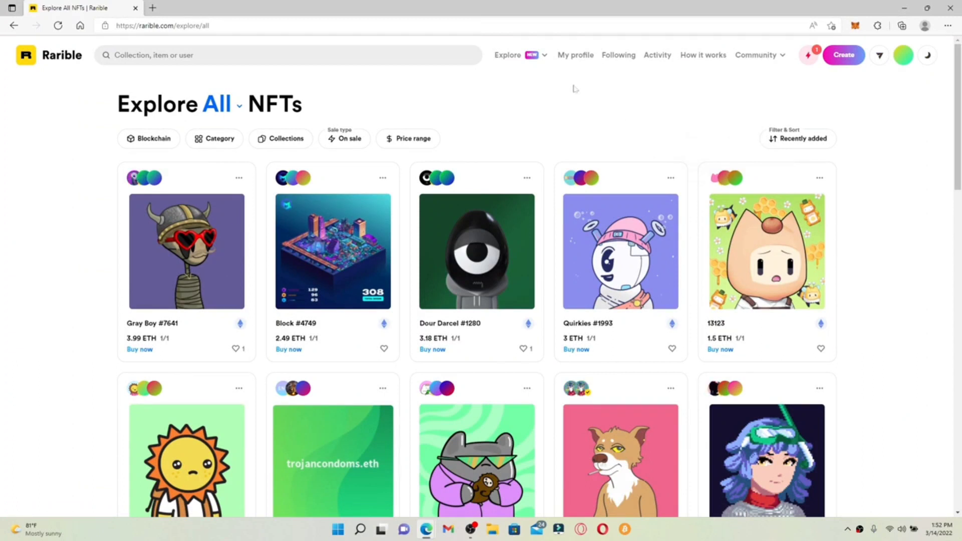
{"action": "left_click", "coordinate": [571, 59]}
{"action": "scroll", "coordinate": [352, 383], "scroll_direction": "down", "scroll_amount": 4}
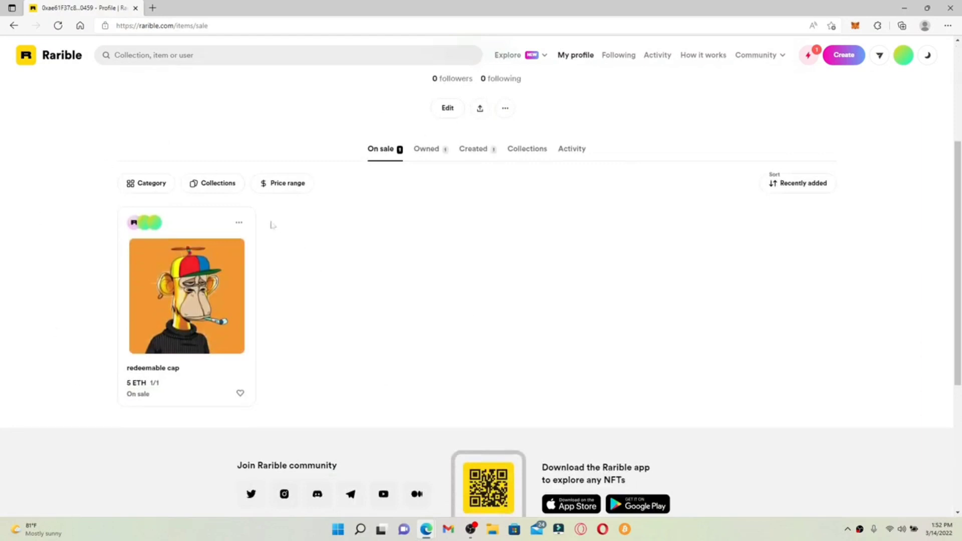
{"action": "left_click", "coordinate": [240, 224]}
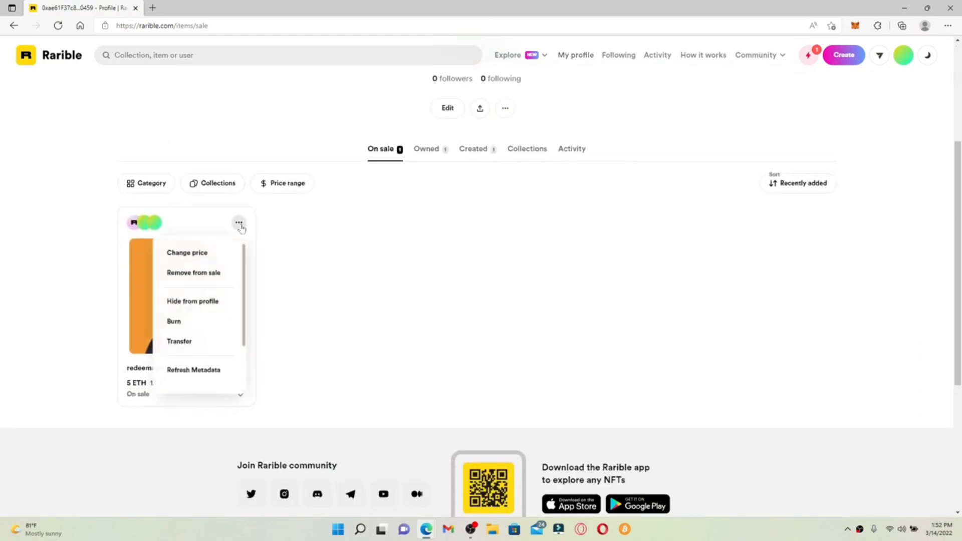
{"action": "left_click", "coordinate": [202, 253]}
{"action": "left_click", "coordinate": [399, 258]}
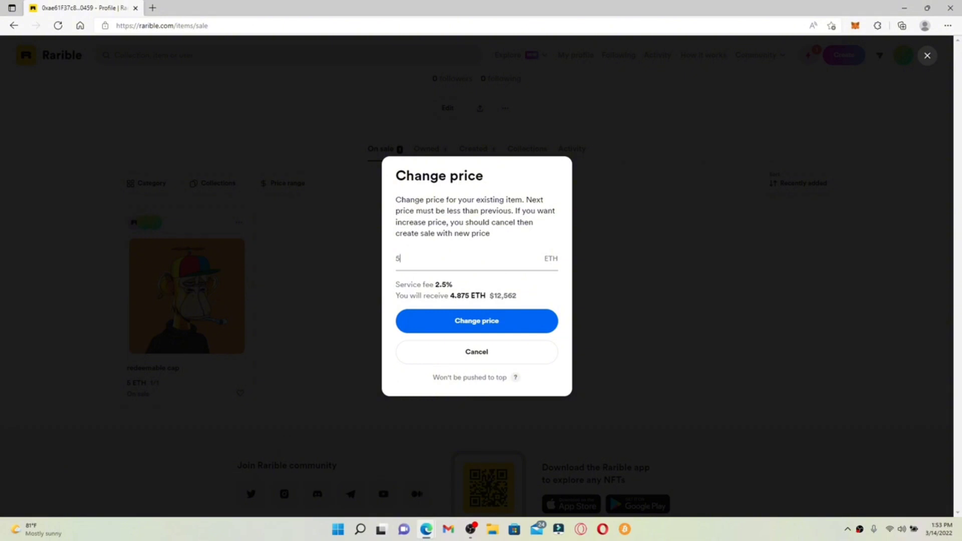
Submit a 4 ETH price for redeemable cap and sign the MetaMask request.
{"action": "type", "text": "4"}
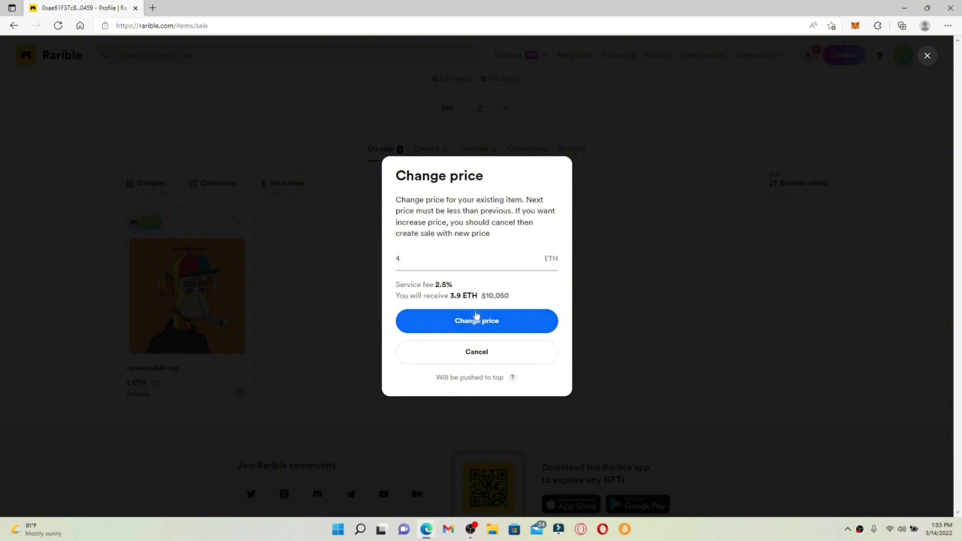
{"action": "left_click", "coordinate": [494, 315]}
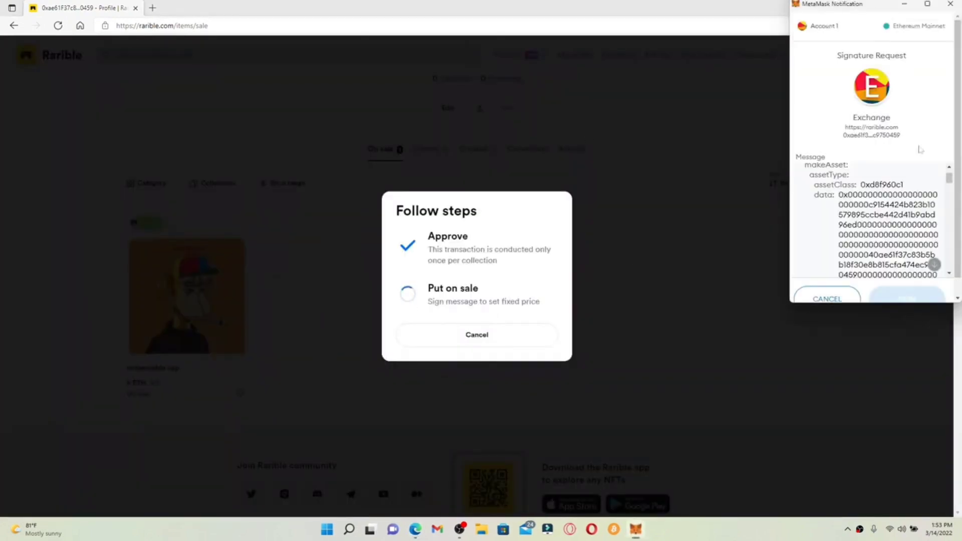
{"action": "scroll", "coordinate": [872, 220], "scroll_direction": "down", "scroll_amount": 10}
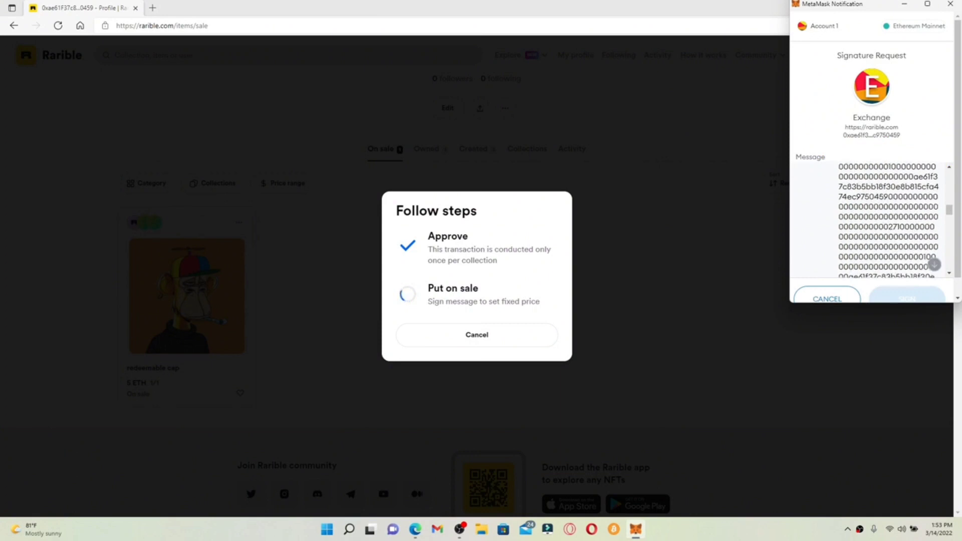
{"action": "left_click", "coordinate": [934, 264]}
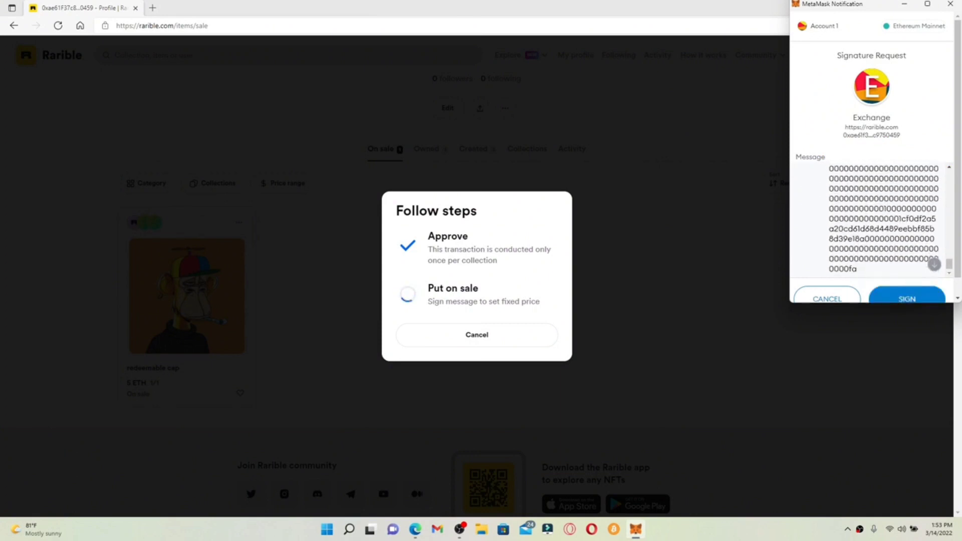
{"action": "left_click", "coordinate": [910, 297]}
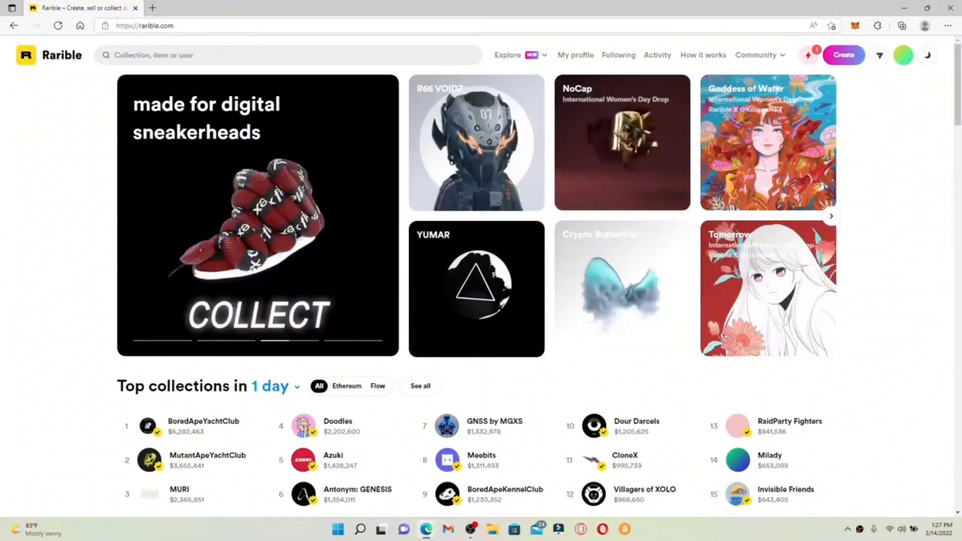
Reload rarible.com and choose Create on Ethereum for a single item.
{"action": "key", "text": "ctrl+l"}
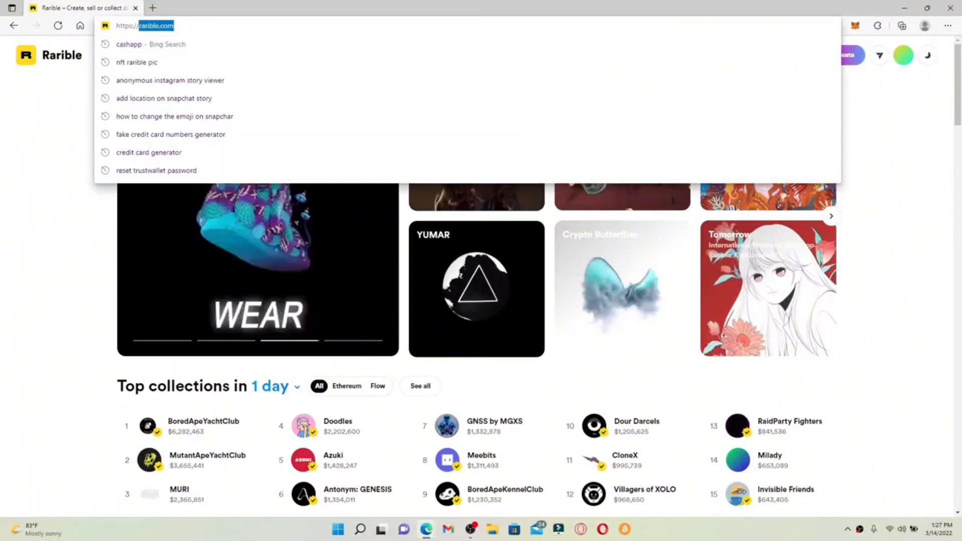
{"action": "key", "text": "Return"}
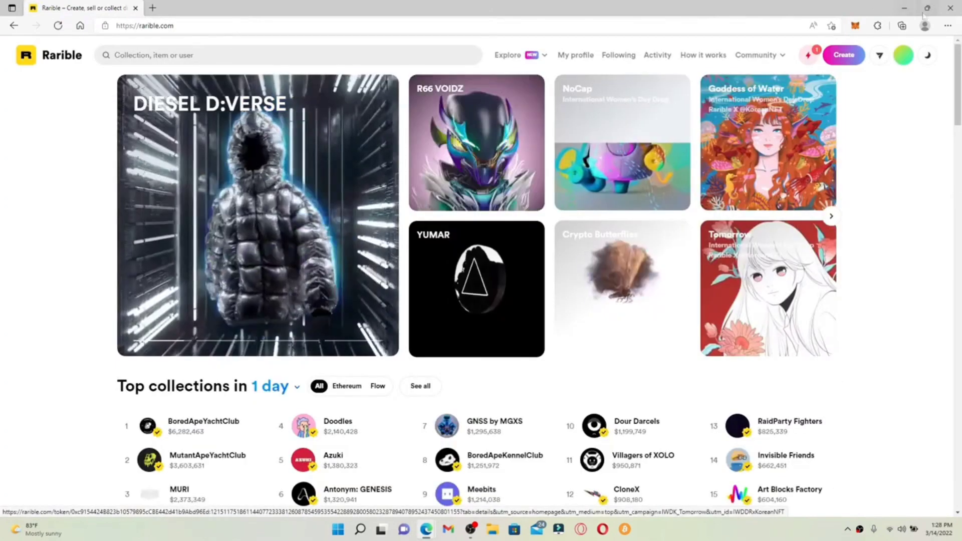
{"action": "left_click", "coordinate": [843, 56]}
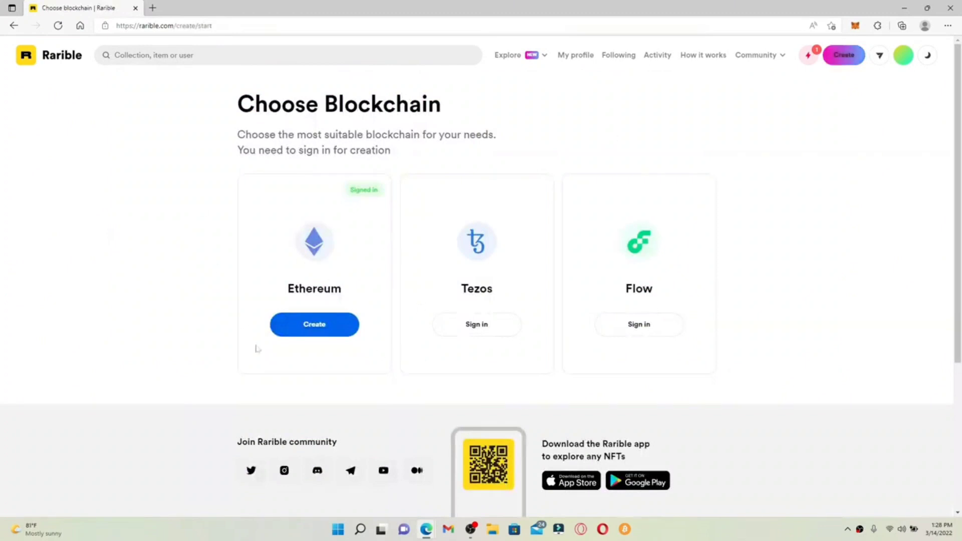
{"action": "left_click", "coordinate": [318, 329]}
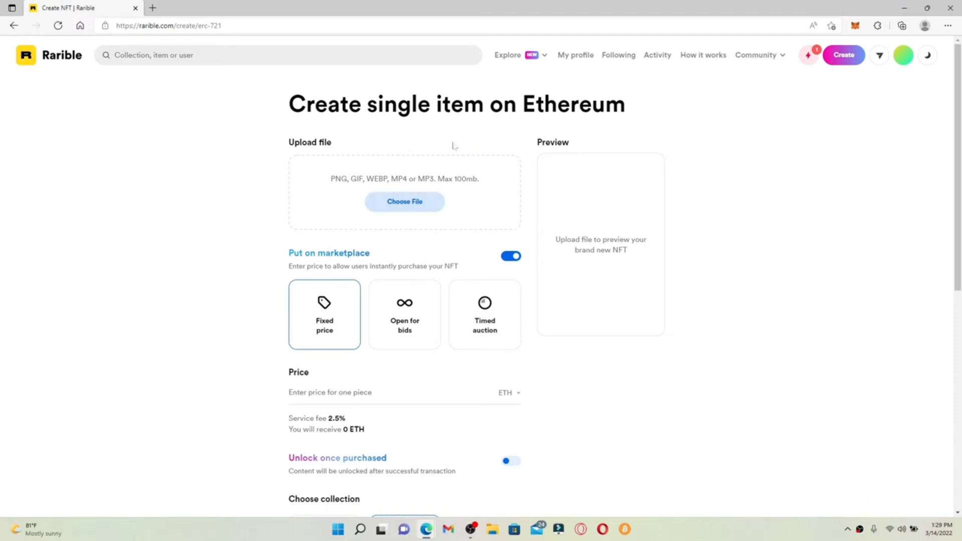
Upload the orange ape image and set a 5 ETH fixed price.
{"action": "left_click", "coordinate": [415, 203]}
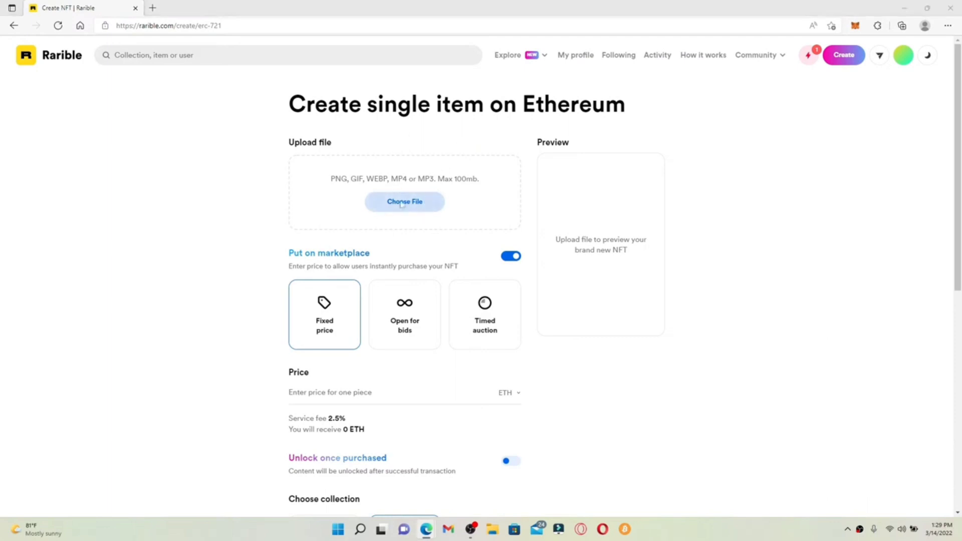
{"action": "double_click", "coordinate": [232, 217]}
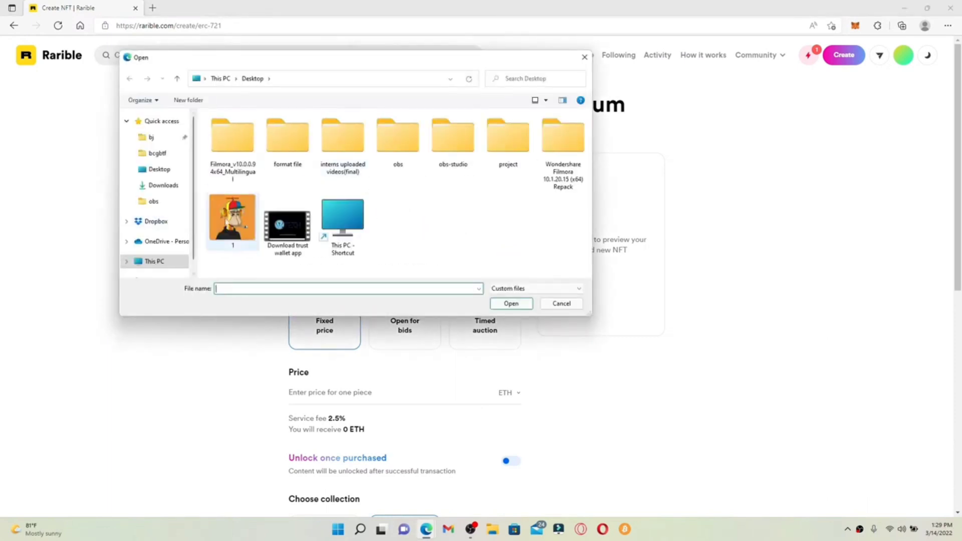
{"action": "scroll", "coordinate": [589, 313], "scroll_direction": "down", "scroll_amount": 2}
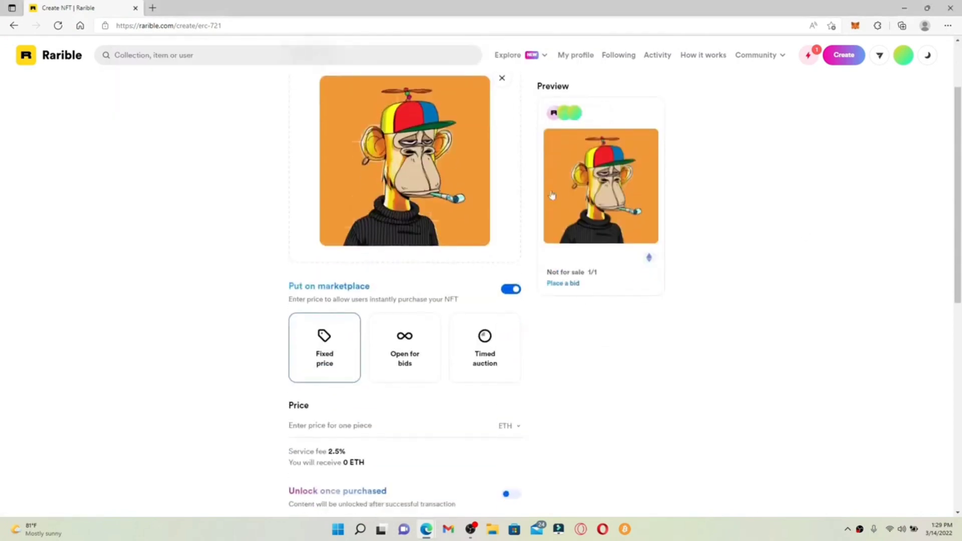
{"action": "scroll", "coordinate": [448, 288], "scroll_direction": "down", "scroll_amount": 4}
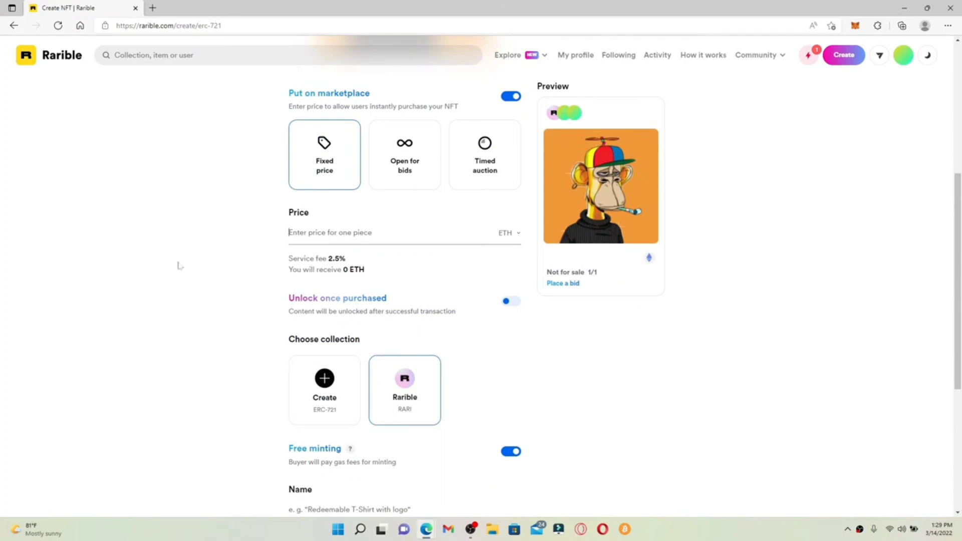
{"action": "type", "text": "5"}
{"action": "scroll", "coordinate": [200, 316], "scroll_direction": "down", "scroll_amount": 2}
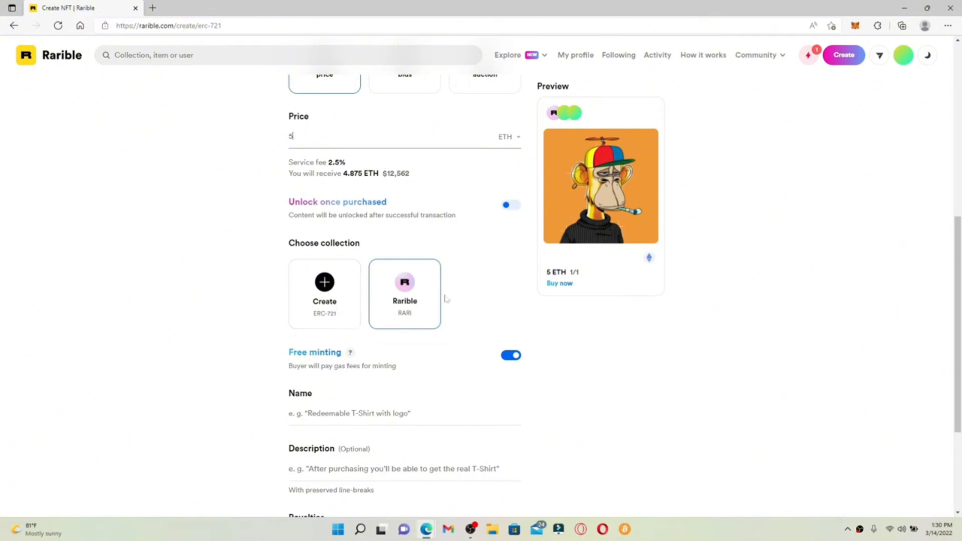
Cancel the new ERC-721 collection, keep Rarible, and name the item 'redeemable cap'.
{"action": "left_click", "coordinate": [321, 296]}
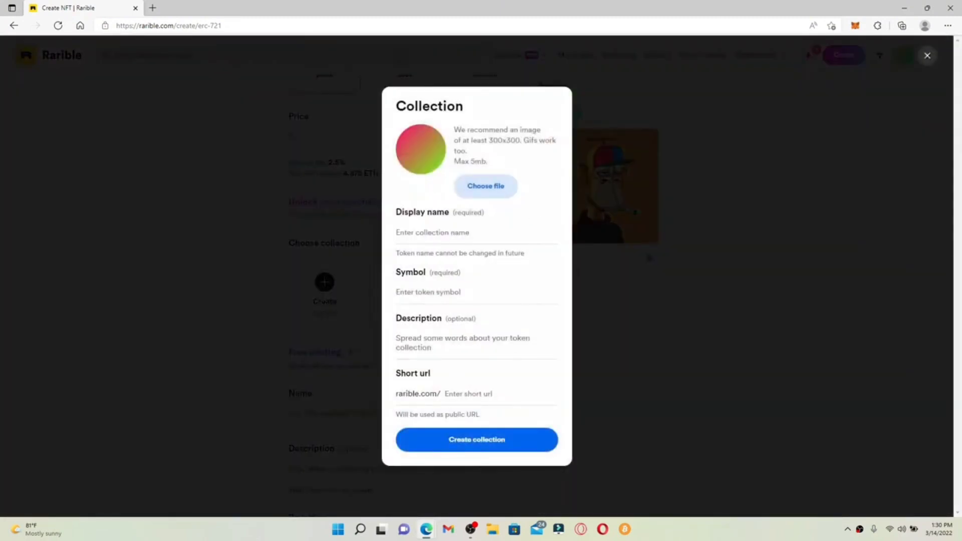
{"action": "left_click", "coordinate": [526, 242]}
{"action": "left_click", "coordinate": [474, 443]}
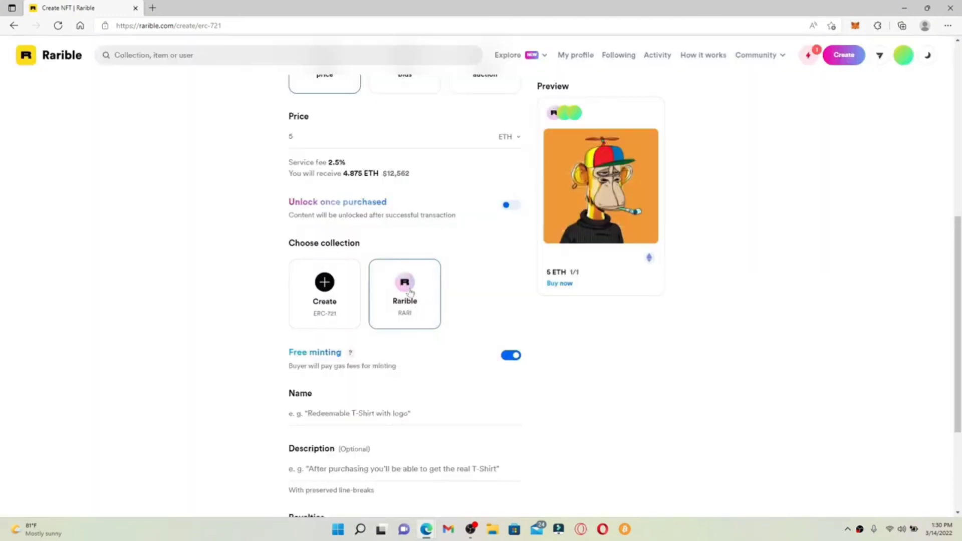
{"action": "scroll", "coordinate": [373, 394], "scroll_direction": "down", "scroll_amount": 2}
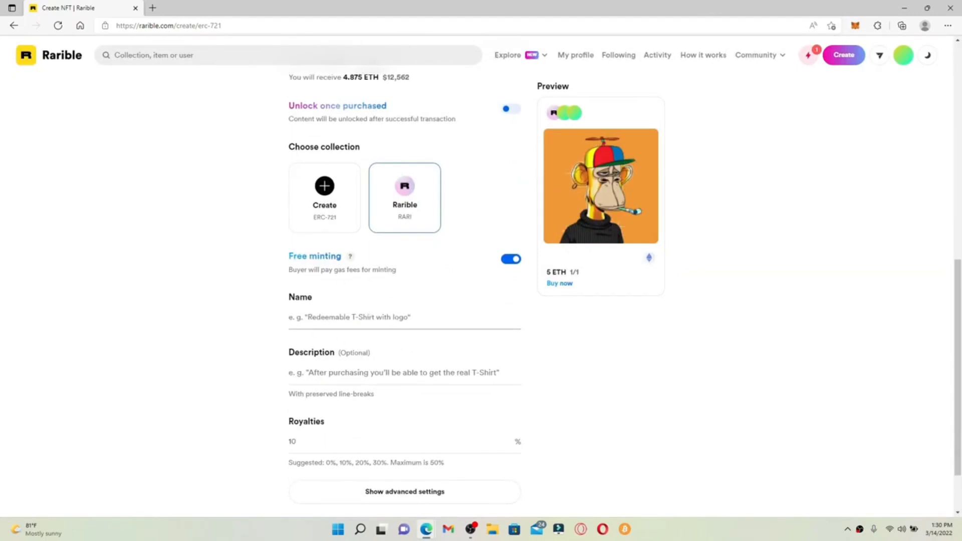
{"action": "type", "text": "redeemable cap"}
{"action": "scroll", "coordinate": [405, 301], "scroll_direction": "down", "scroll_amount": 2}
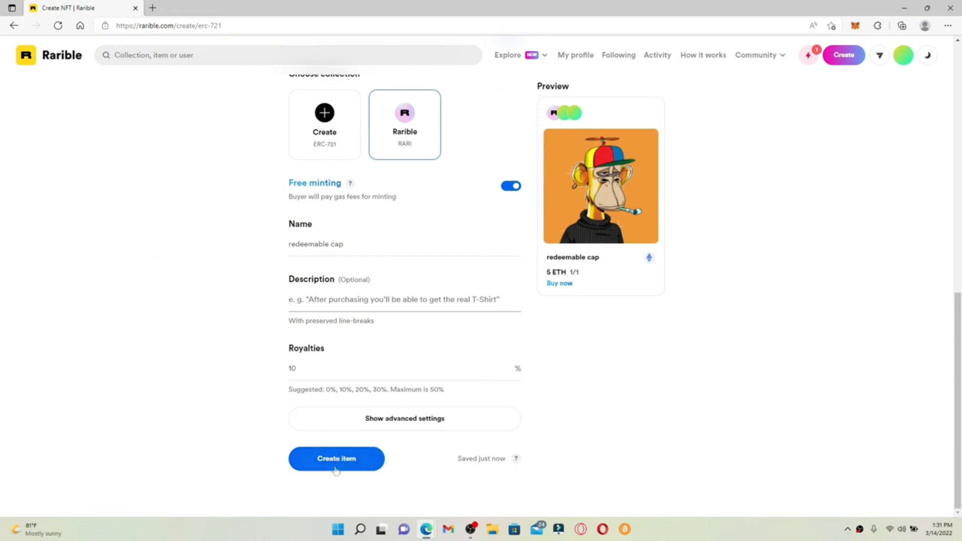
Create redeemable cap, sign the mint and sale requests, and view the NFT.
{"action": "left_click", "coordinate": [351, 460]}
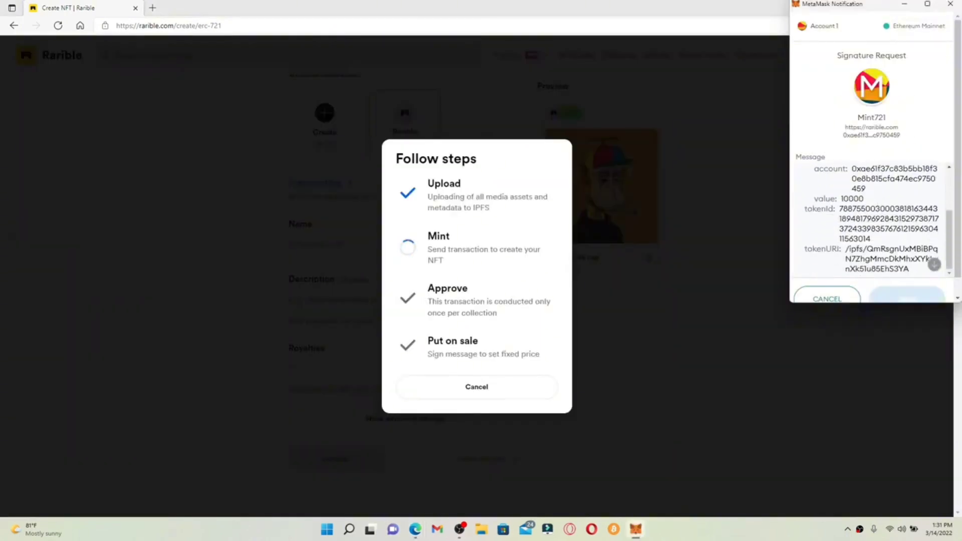
{"action": "left_click", "coordinate": [908, 300]}
{"action": "left_click", "coordinate": [920, 301]}
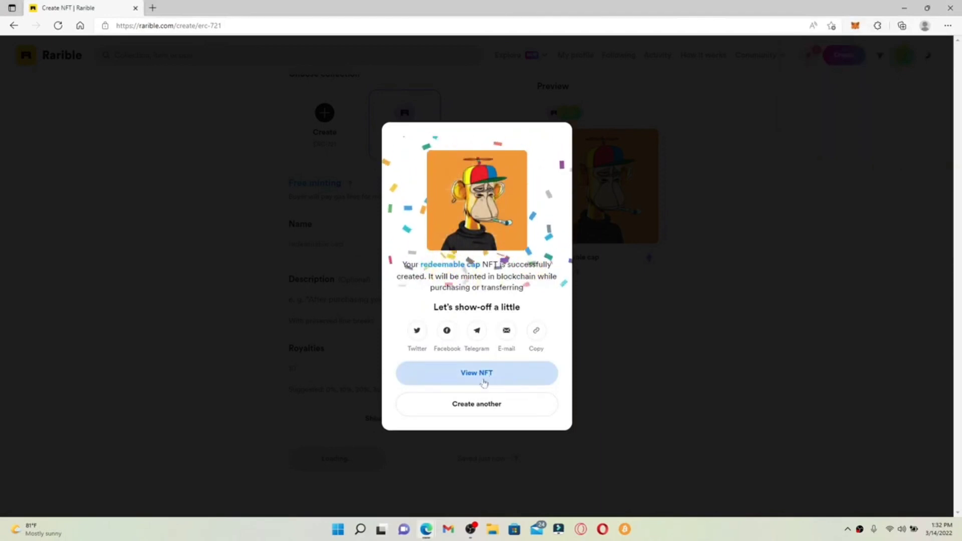
{"action": "left_click", "coordinate": [478, 375]}
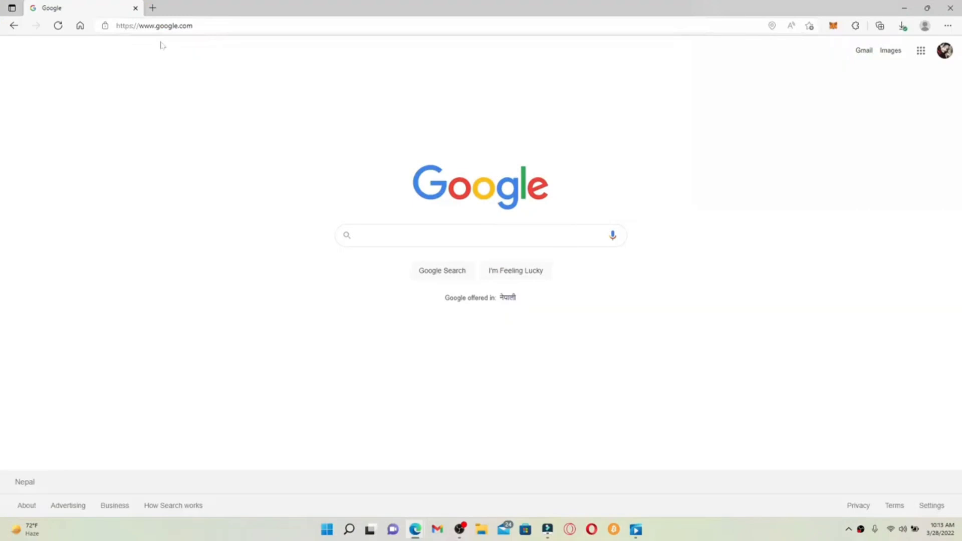
Go to rarible.com in Edge and open the Sign in page.
{"action": "left_click", "coordinate": [161, 26]}
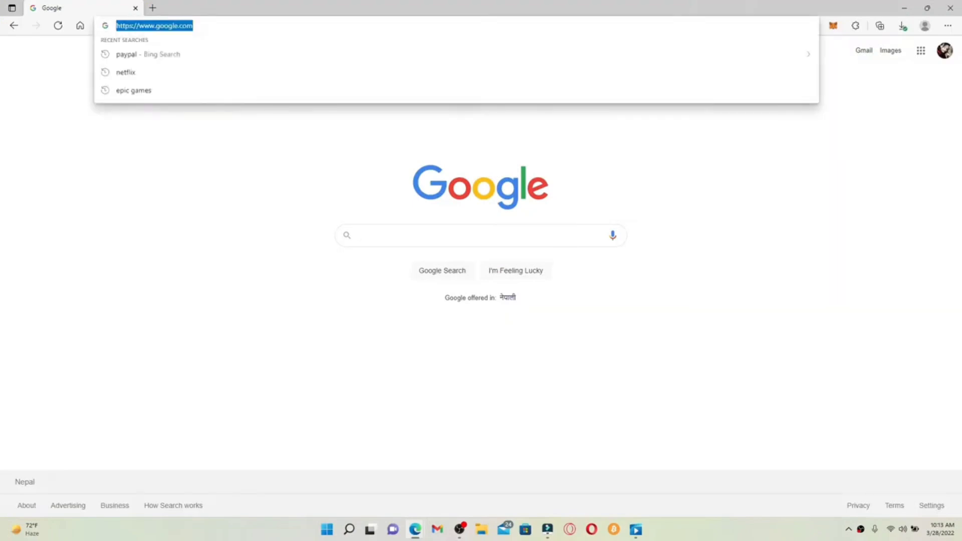
{"action": "type", "text": "rarible"}
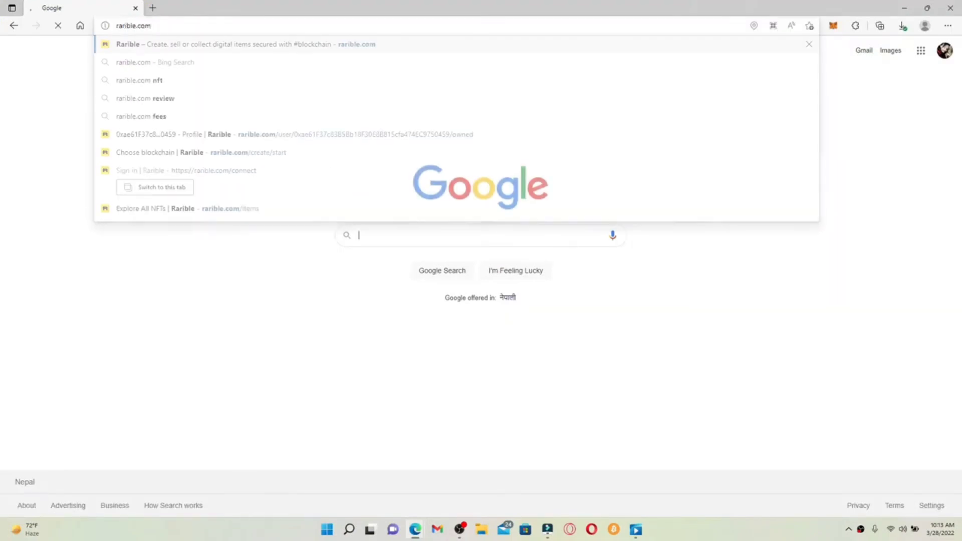
{"action": "key", "text": "Return"}
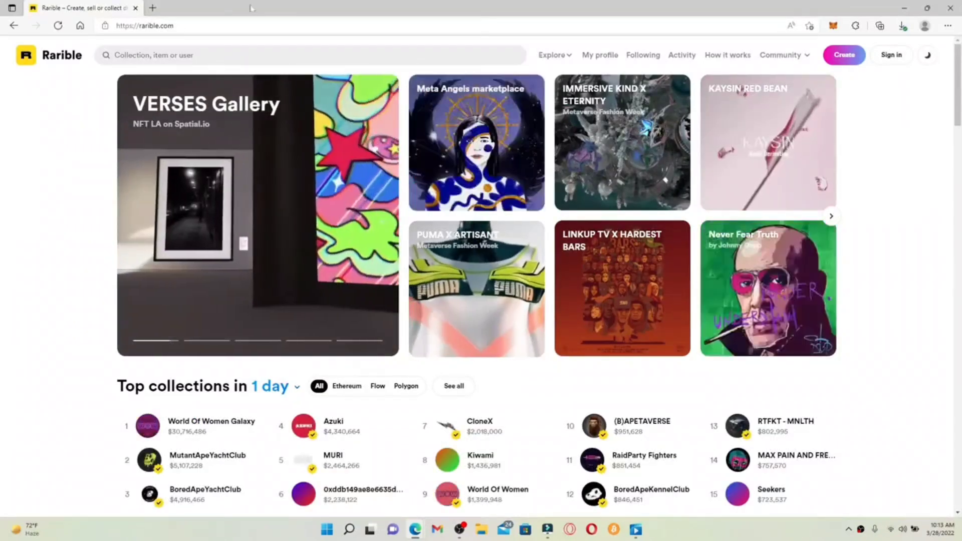
{"action": "left_click", "coordinate": [890, 55]}
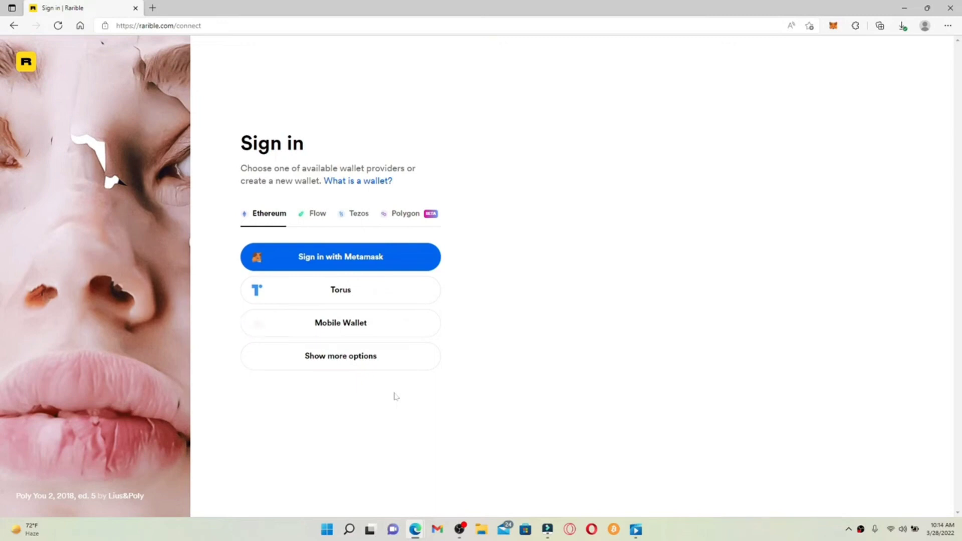
Choose Coinbase from the extra wallet options to show its QR code, then open the phone's app list.
{"action": "left_click", "coordinate": [342, 367]}
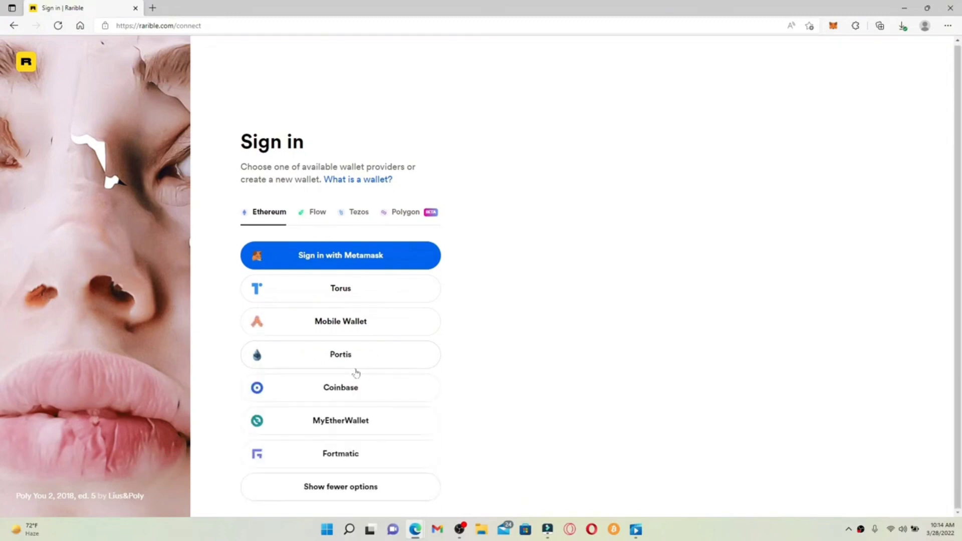
{"action": "left_click", "coordinate": [303, 394]}
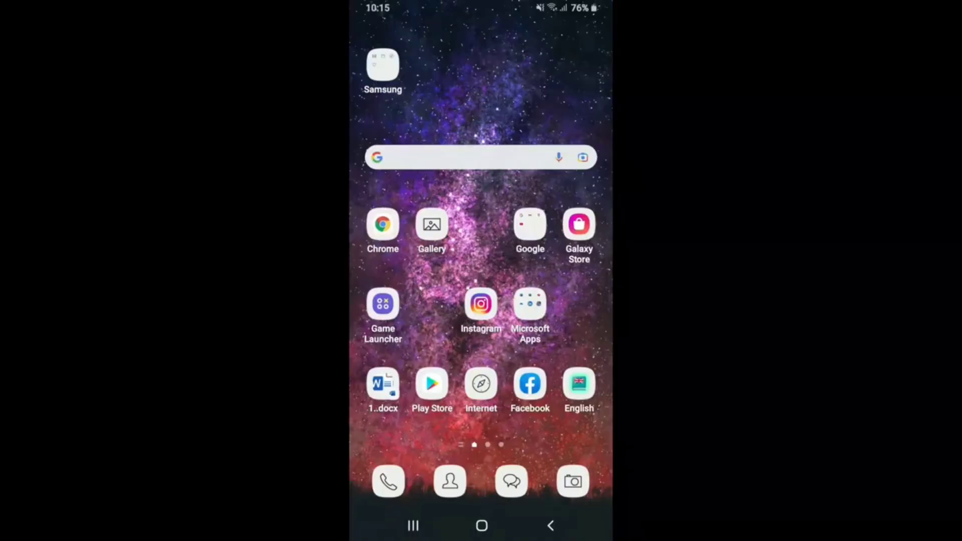
{"action": "left_click_drag", "start_coordinate": [426, 362], "coordinate": [426, 200]}
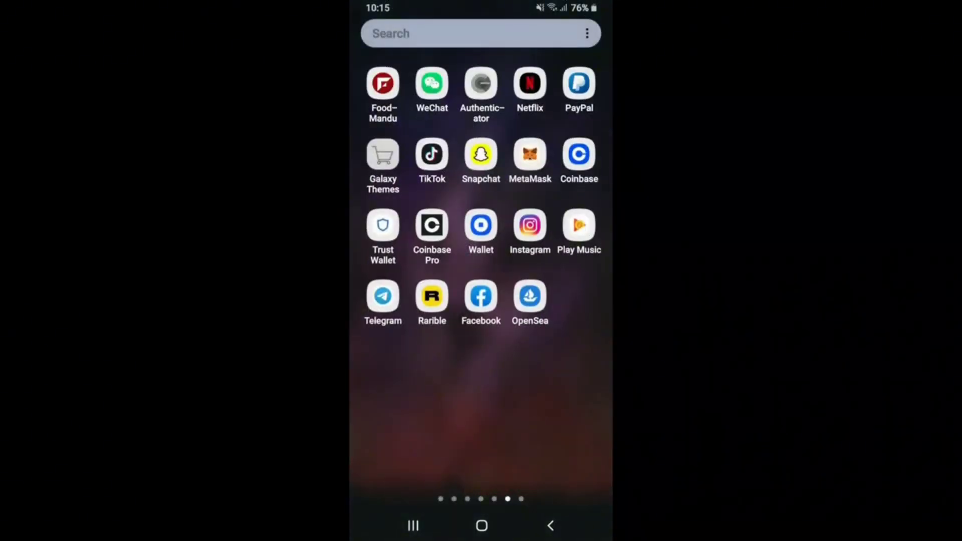
Scan Rarible's connect QR code with the Coinbase Wallet phone app's scanner.
{"action": "left_click", "coordinate": [481, 225]}
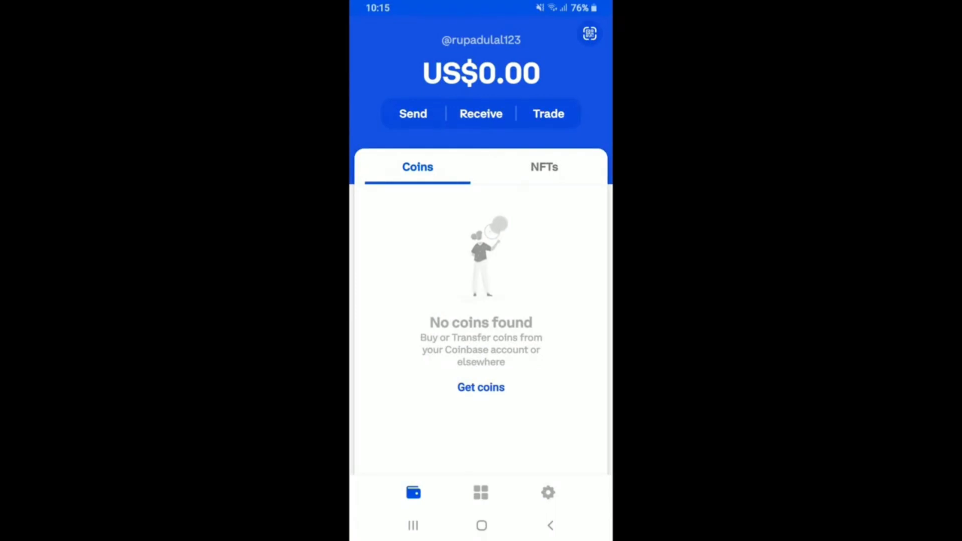
{"action": "left_click", "coordinate": [590, 33]}
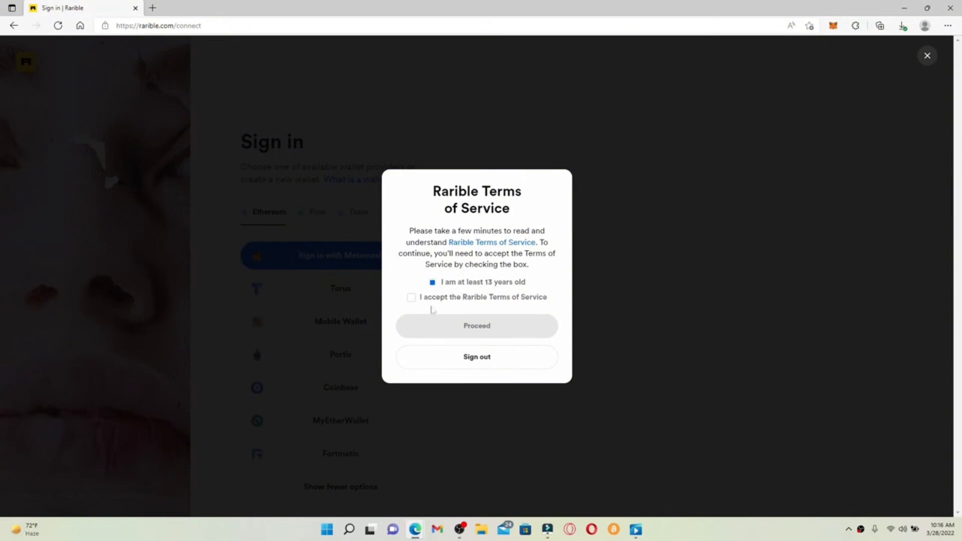
Accept the Rarible Terms of Service and proceed to finish the Coinbase sign-in.
{"action": "left_click", "coordinate": [411, 297]}
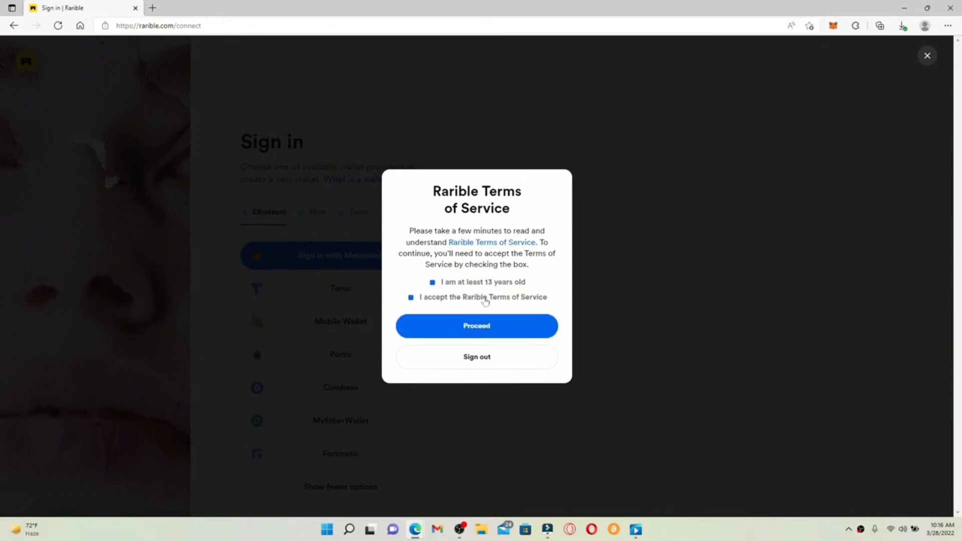
{"action": "left_click", "coordinate": [475, 329]}
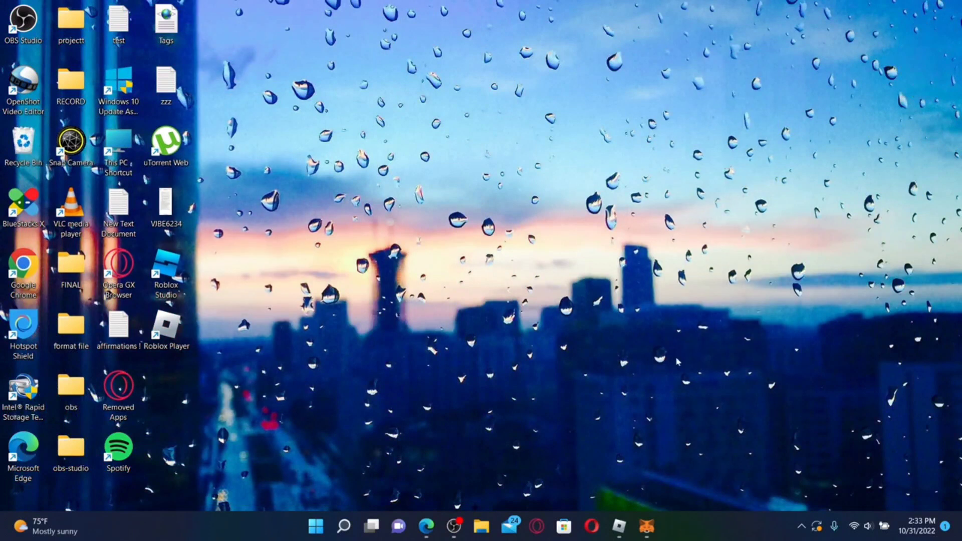
Reopen rarible.com in Edge and go to the account's Activity history.
{"action": "left_click", "coordinate": [426, 526]}
{"action": "left_click", "coordinate": [169, 32]}
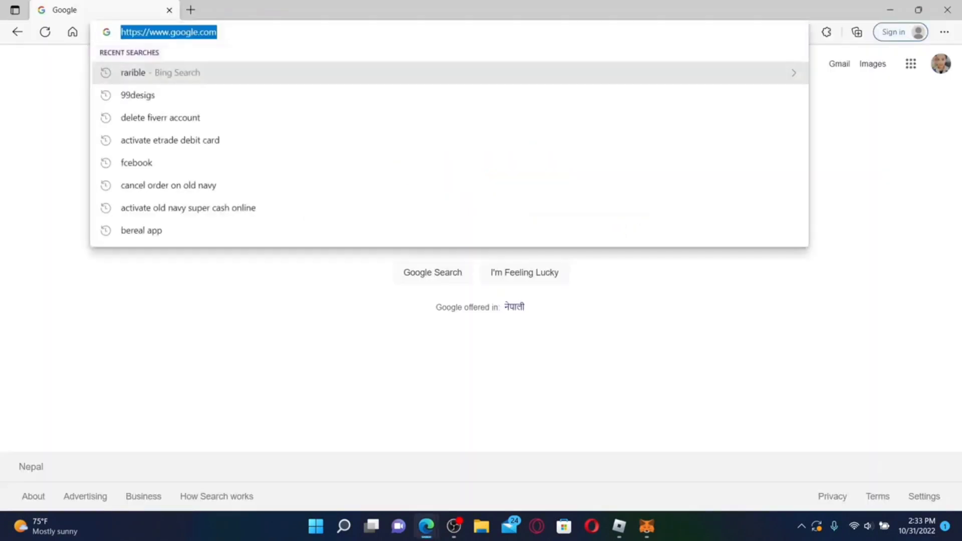
{"action": "type", "text": "rarib"}
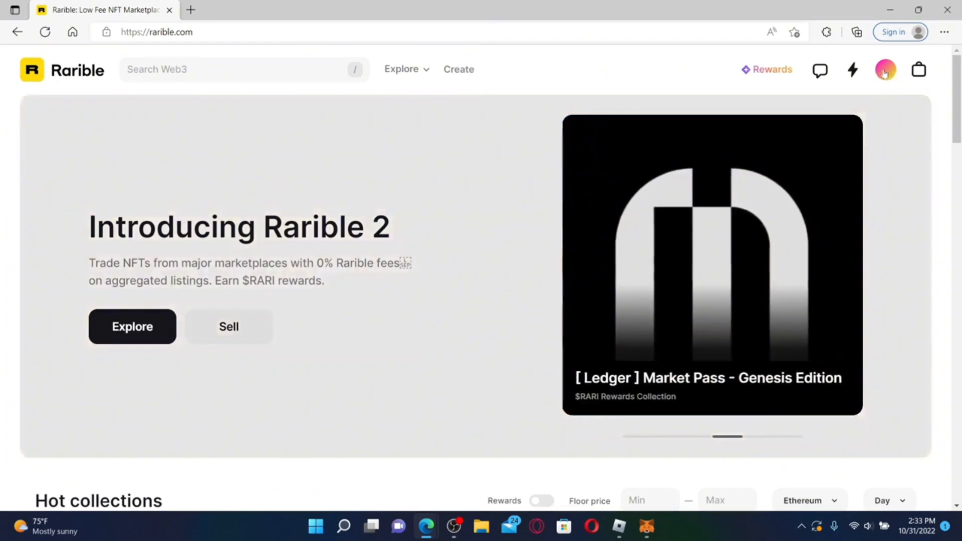
{"action": "left_click", "coordinate": [884, 75]}
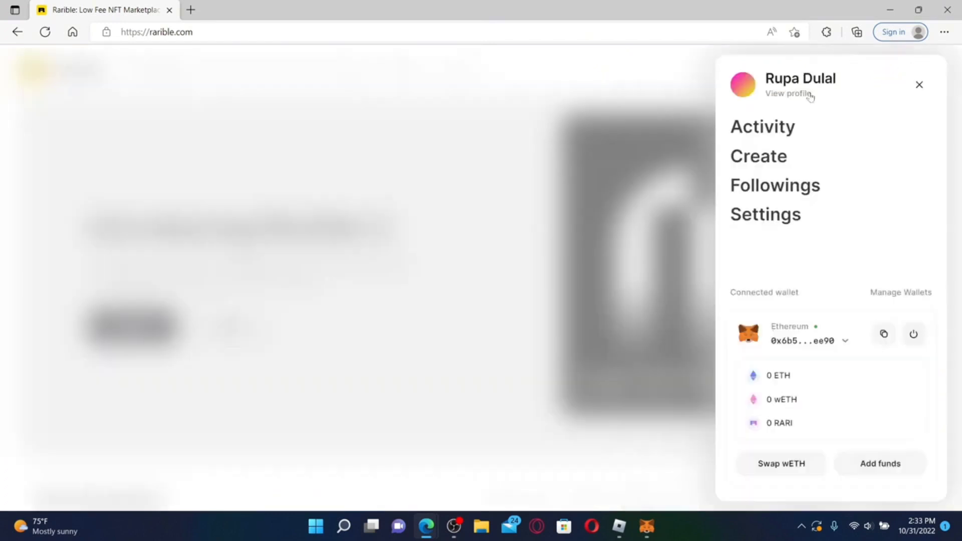
{"action": "left_click", "coordinate": [776, 127]}
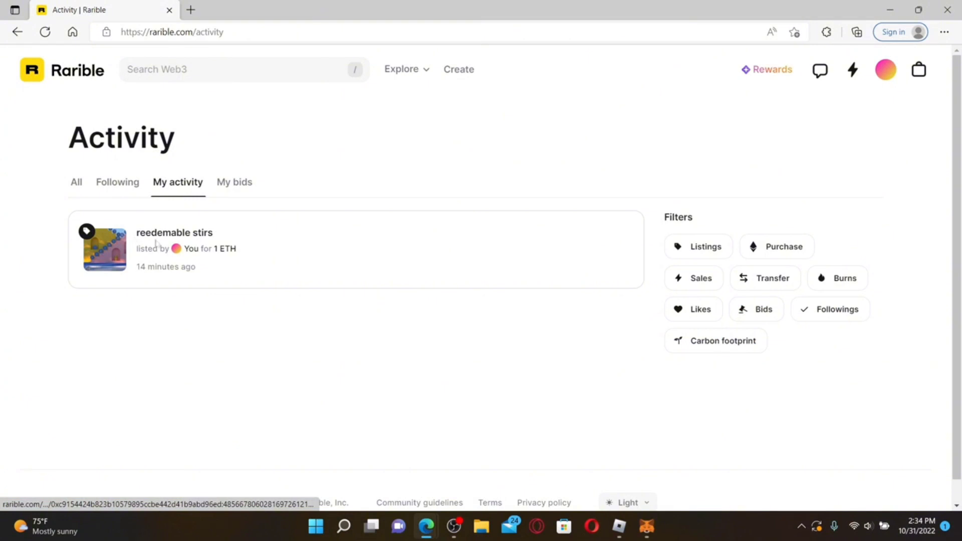
Remove the reedemable stirs NFT from its 1 ETH sale, declining the wallet signature request.
{"action": "left_click", "coordinate": [113, 251]}
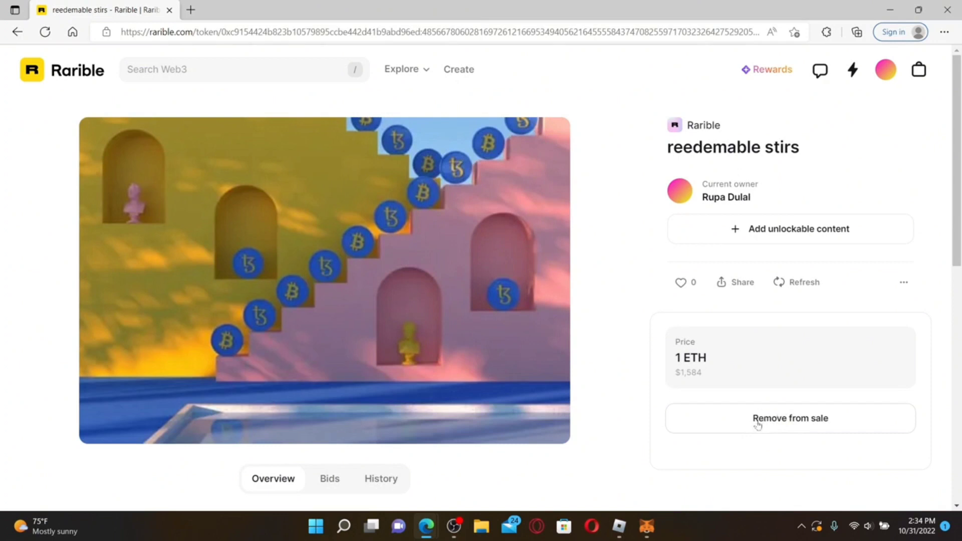
{"action": "left_click", "coordinate": [780, 421]}
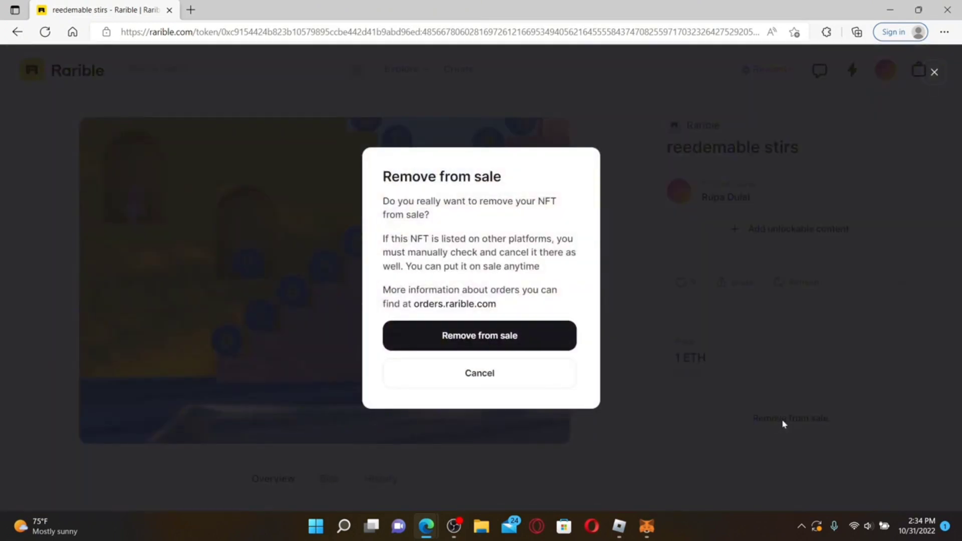
{"action": "left_click", "coordinate": [481, 335]}
{"action": "left_click", "coordinate": [821, 359]}
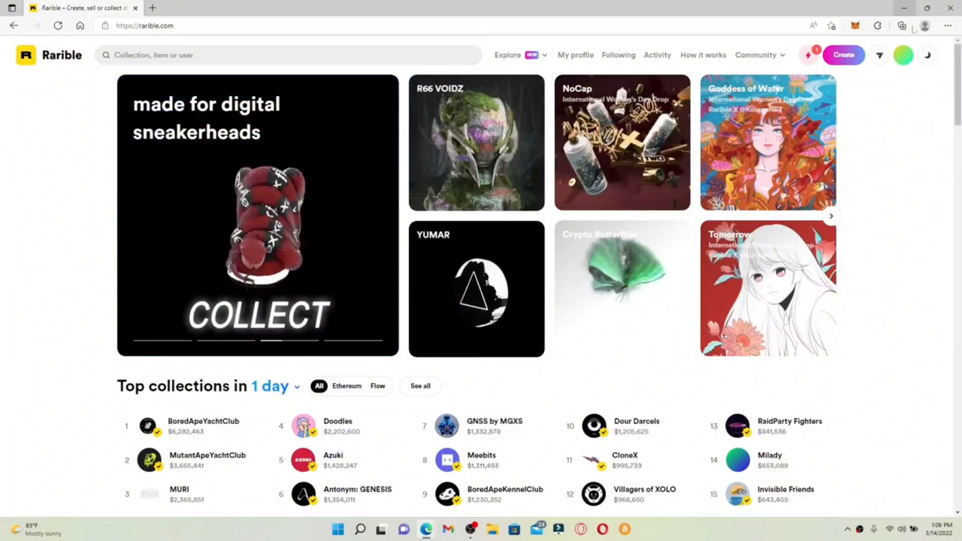
Sign out of Rarible from the account menu, then sign back in with MetaMask.
{"action": "left_click", "coordinate": [901, 61]}
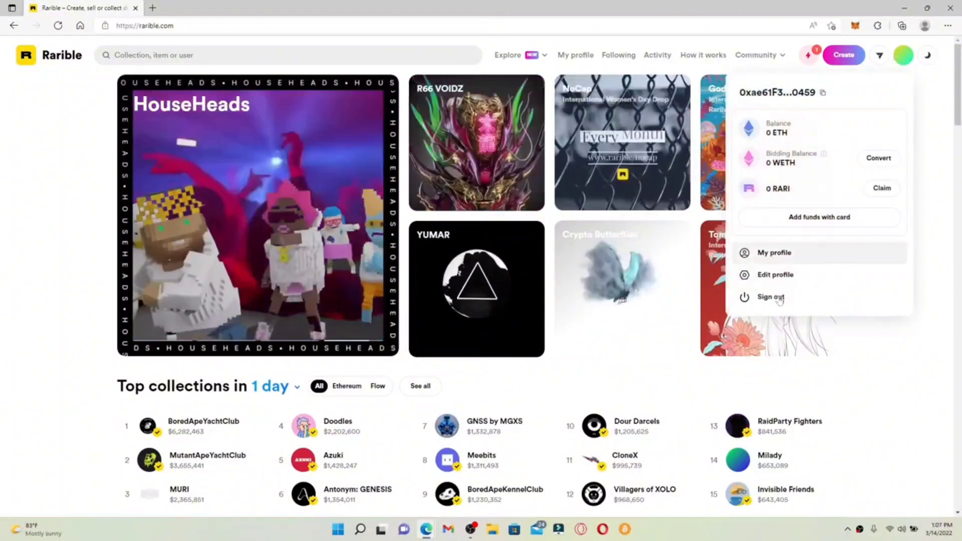
{"action": "left_click", "coordinate": [769, 298]}
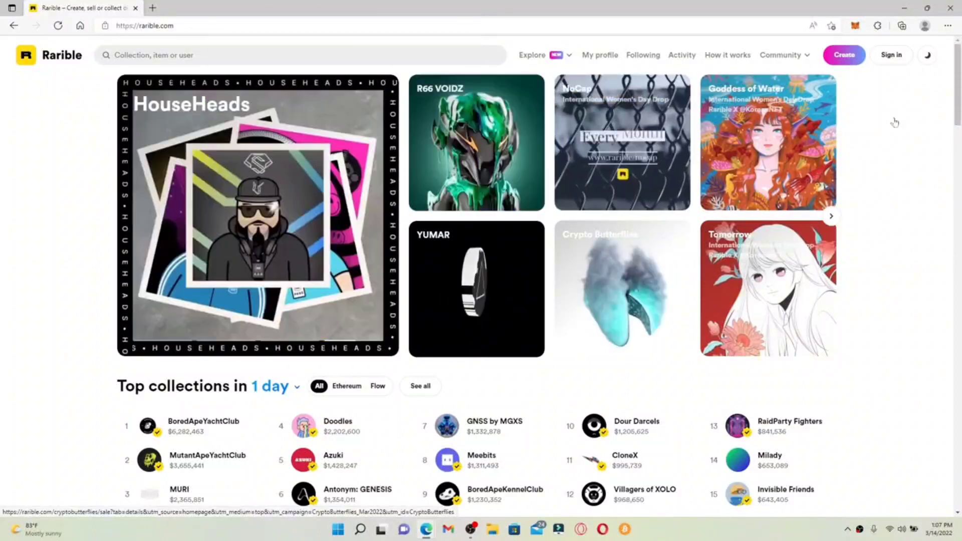
{"action": "left_click", "coordinate": [897, 56]}
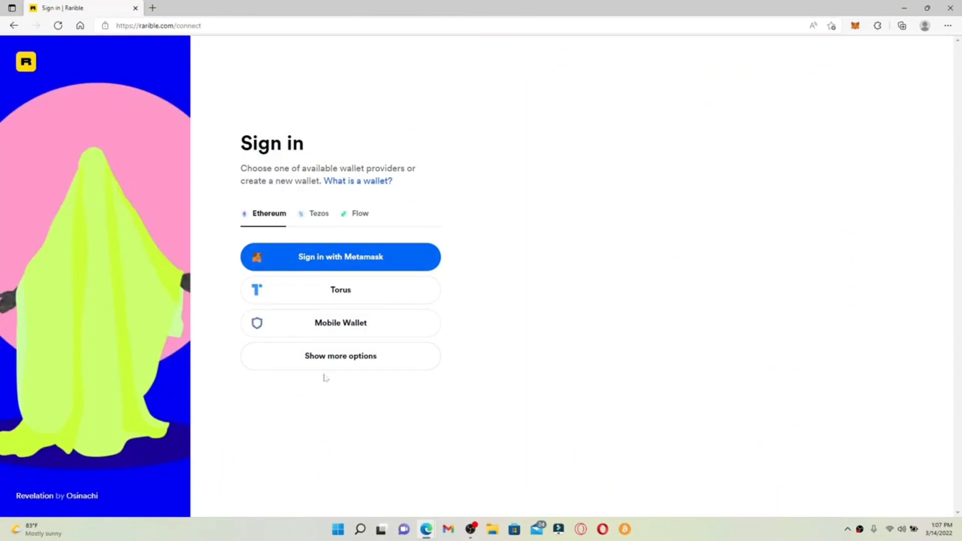
{"action": "left_click", "coordinate": [340, 259]}
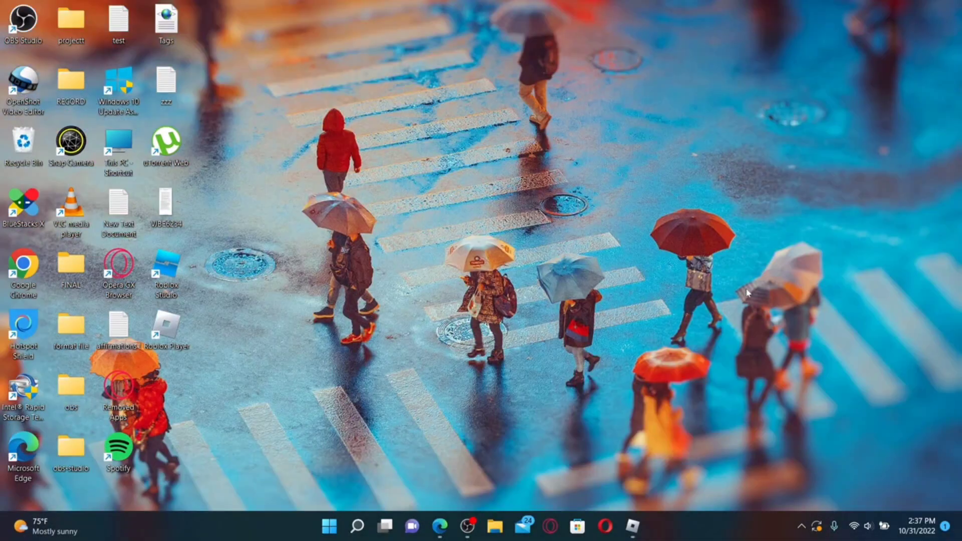
From Activity, open the reedemable stirs NFT and choose Burn from its more-actions menu.
{"action": "left_click", "coordinate": [440, 526]}
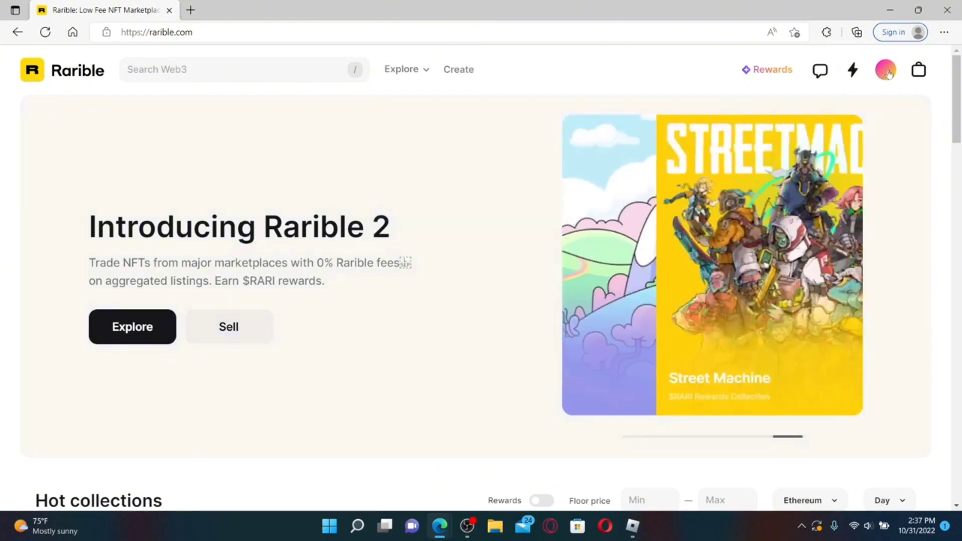
{"action": "left_click", "coordinate": [884, 71]}
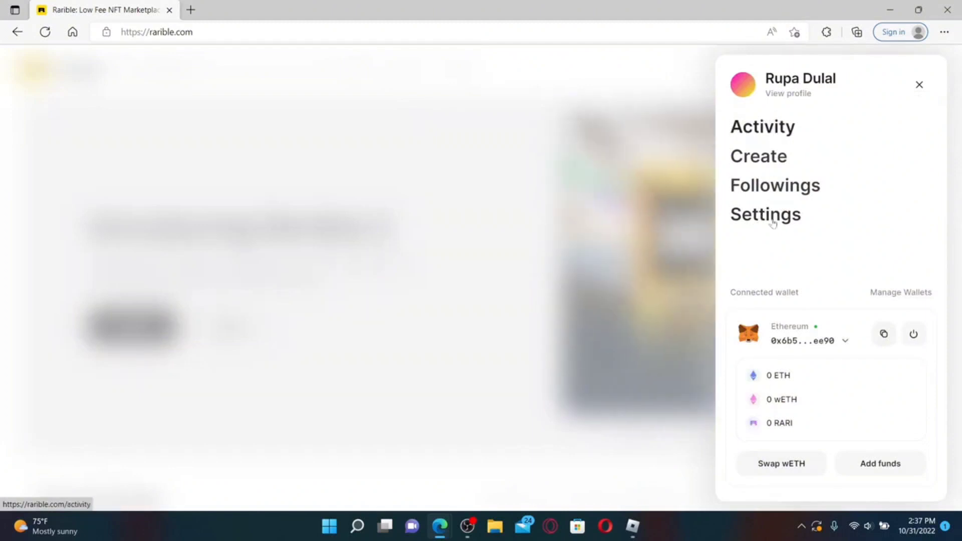
{"action": "left_click", "coordinate": [772, 130]}
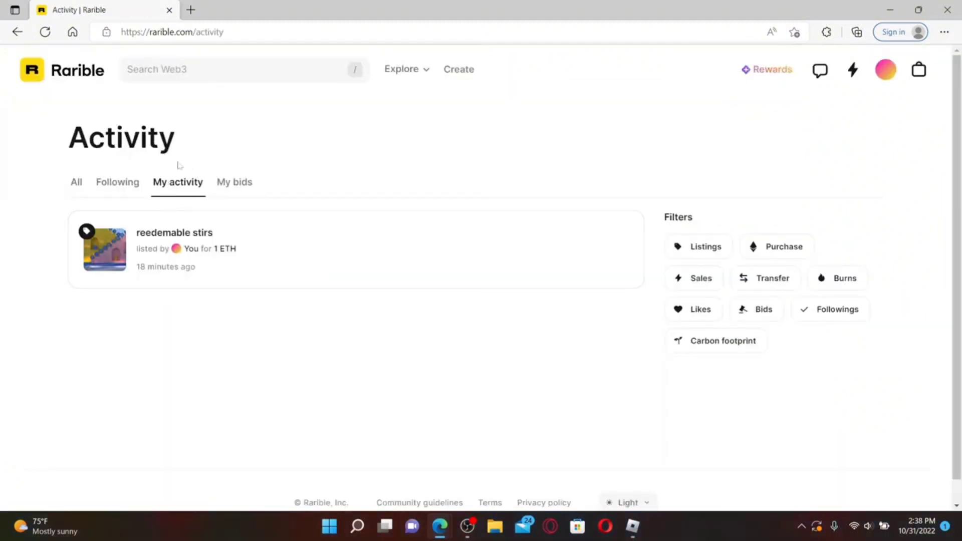
{"action": "left_click", "coordinate": [111, 251]}
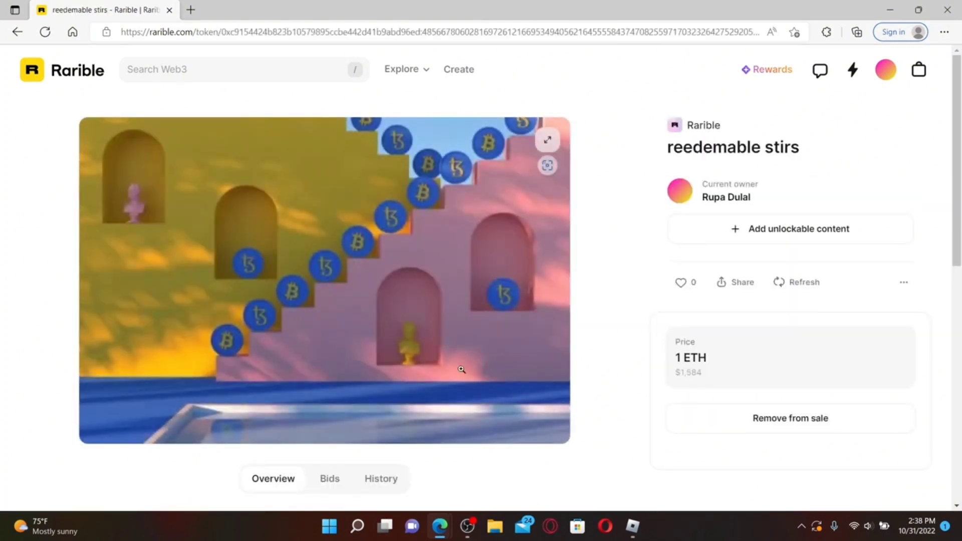
{"action": "left_click", "coordinate": [903, 283]}
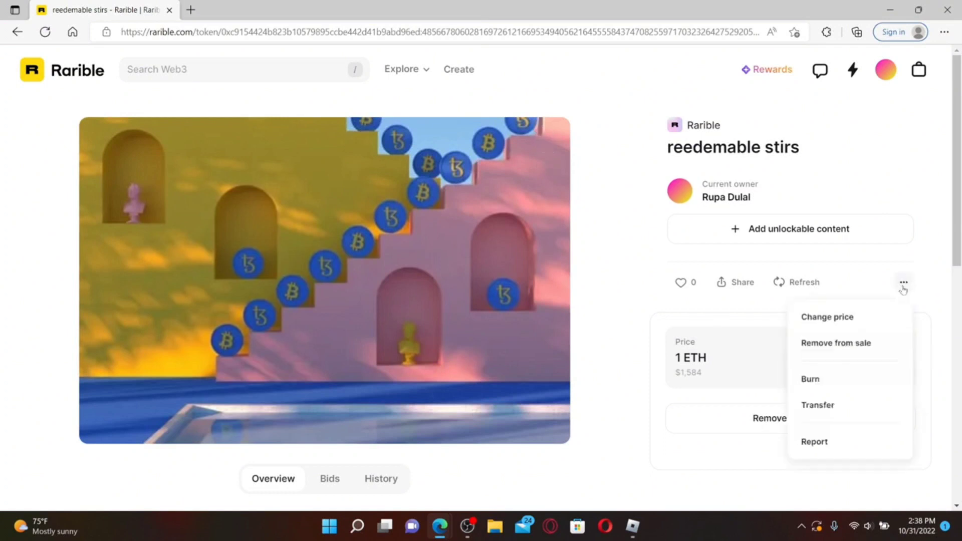
{"action": "left_click", "coordinate": [824, 379]}
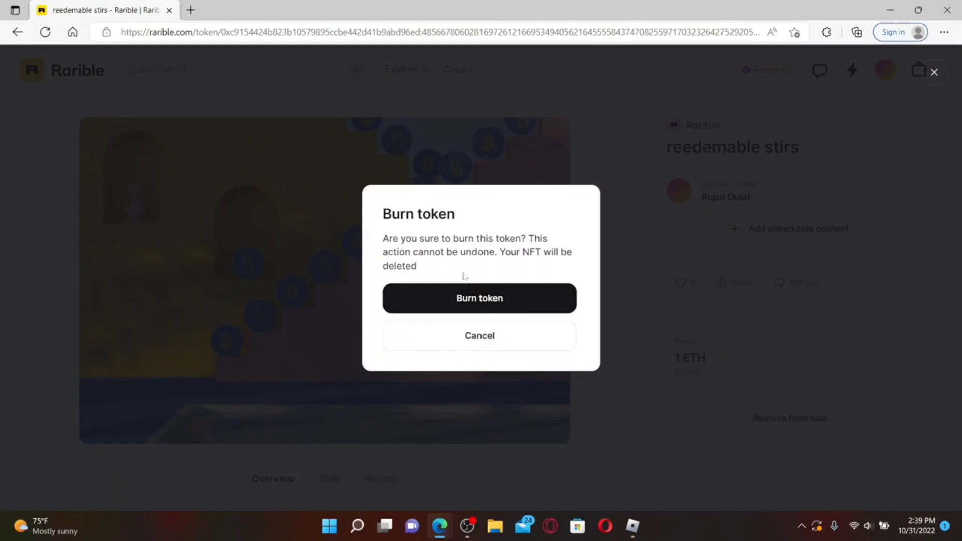
Burn the reedemable stirs token, approving it in MetaMask, then close the success message and minimise Edge.
{"action": "left_click", "coordinate": [471, 307]}
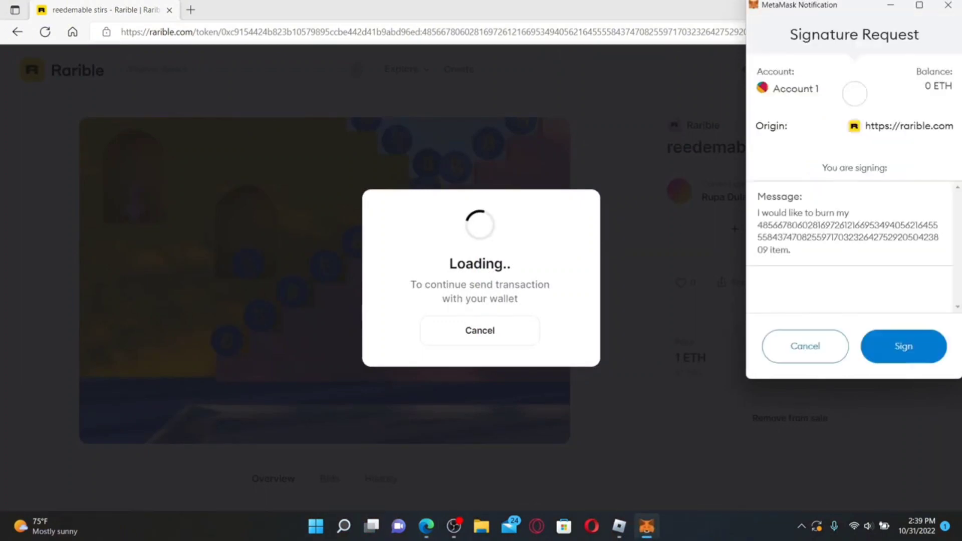
{"action": "left_click", "coordinate": [906, 350]}
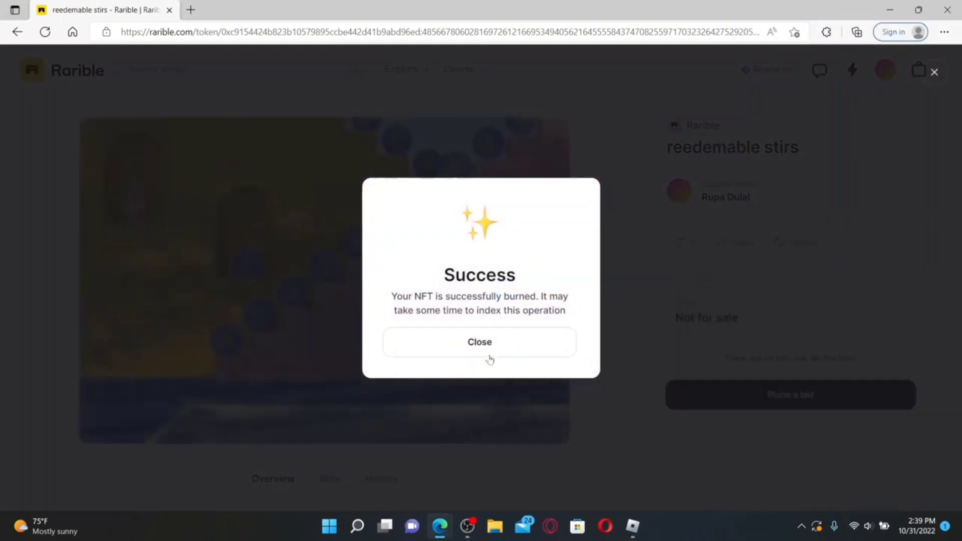
{"action": "left_click", "coordinate": [486, 350]}
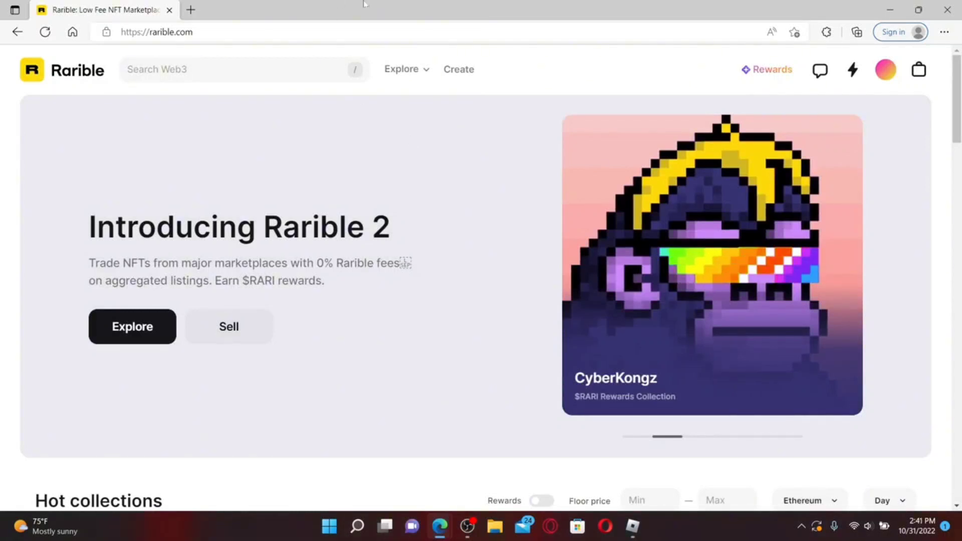
{"action": "left_click", "coordinate": [888, 9]}
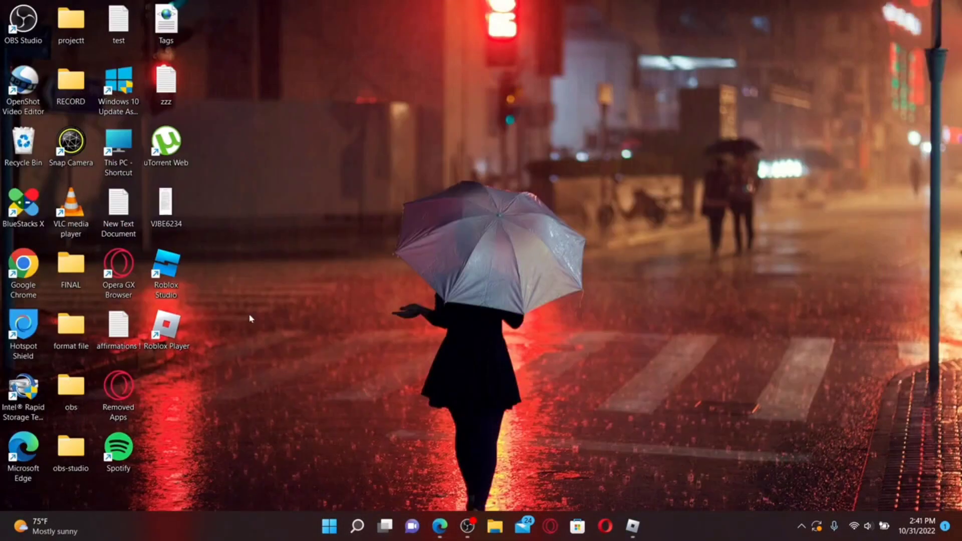